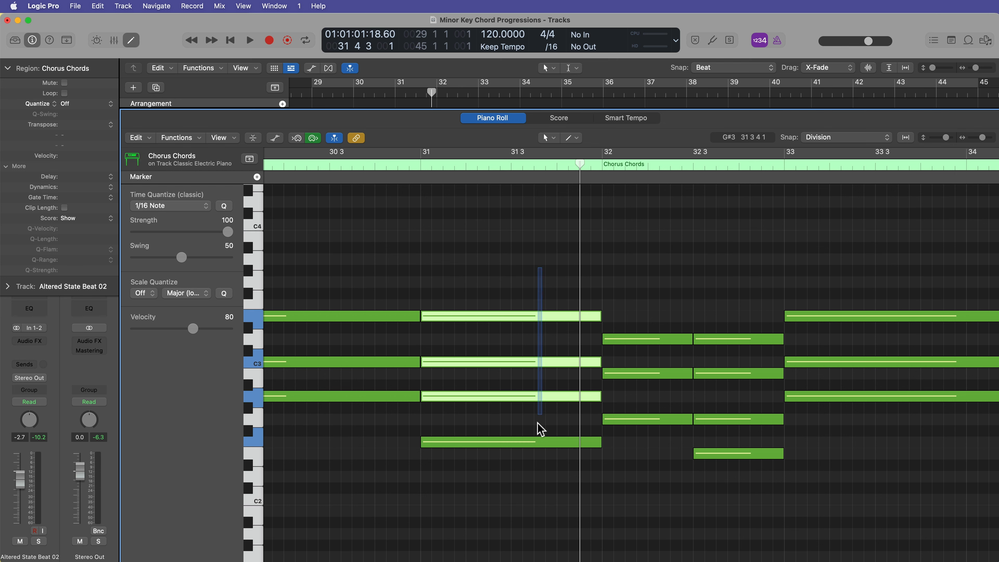
Shorten the Fmaj7 chord to end half a beat before bar 32 and extend the G chord notes to start there.
drag(597, 441, 581, 442)
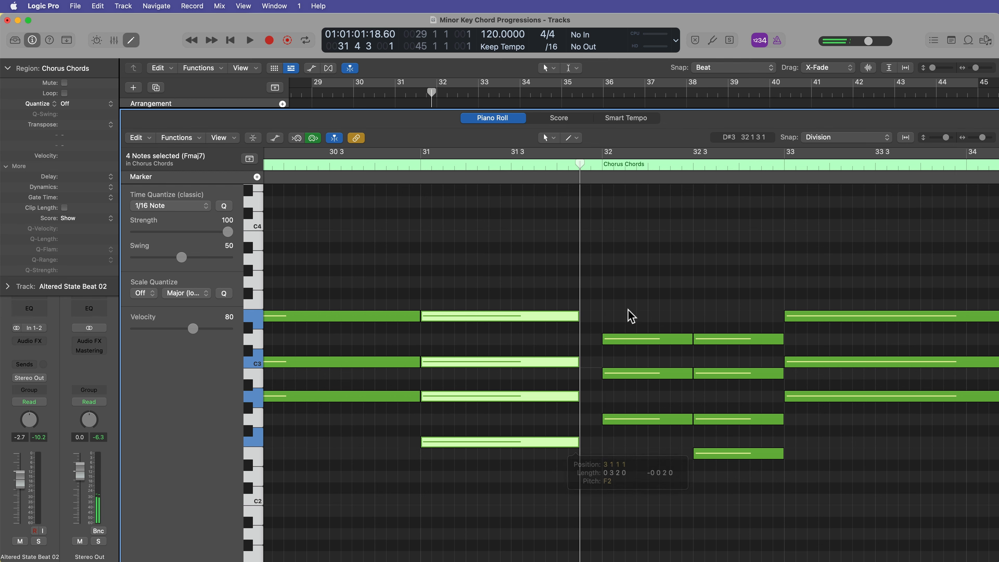
drag(634, 298, 580, 420)
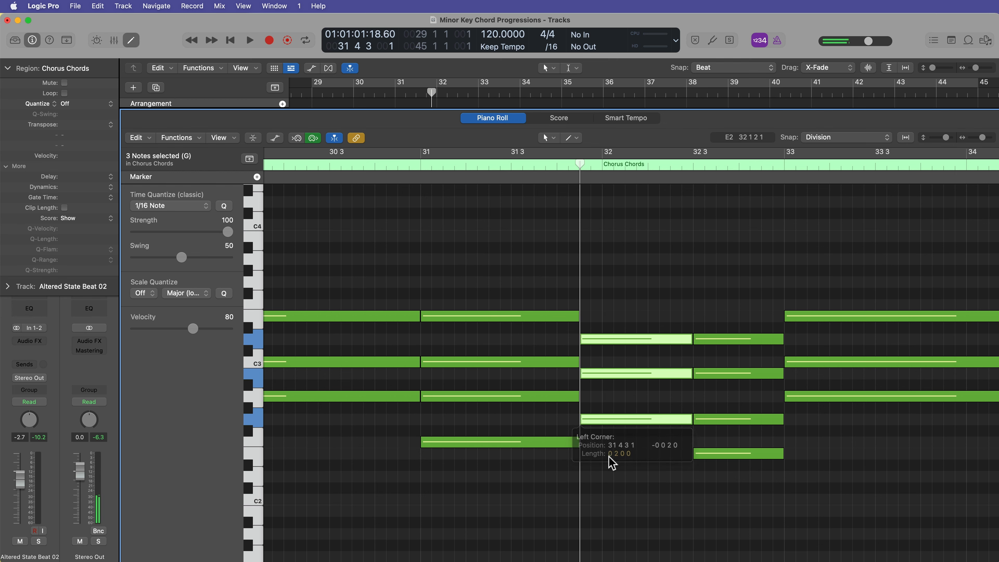
click(608, 466)
Turn on cycle and play back the chorus to hear the earlier G chord.
key(c)
key(space)
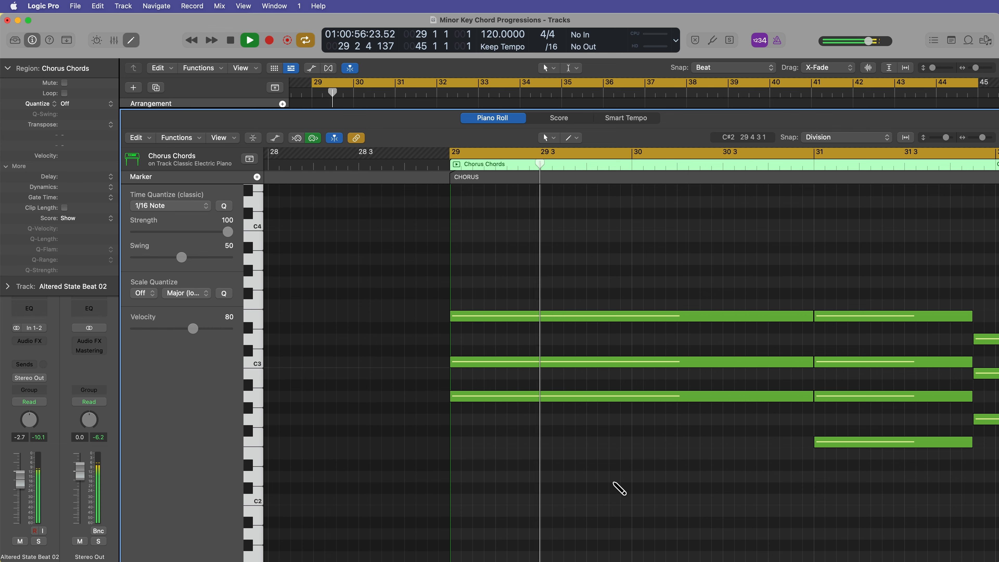
key(super+Left)
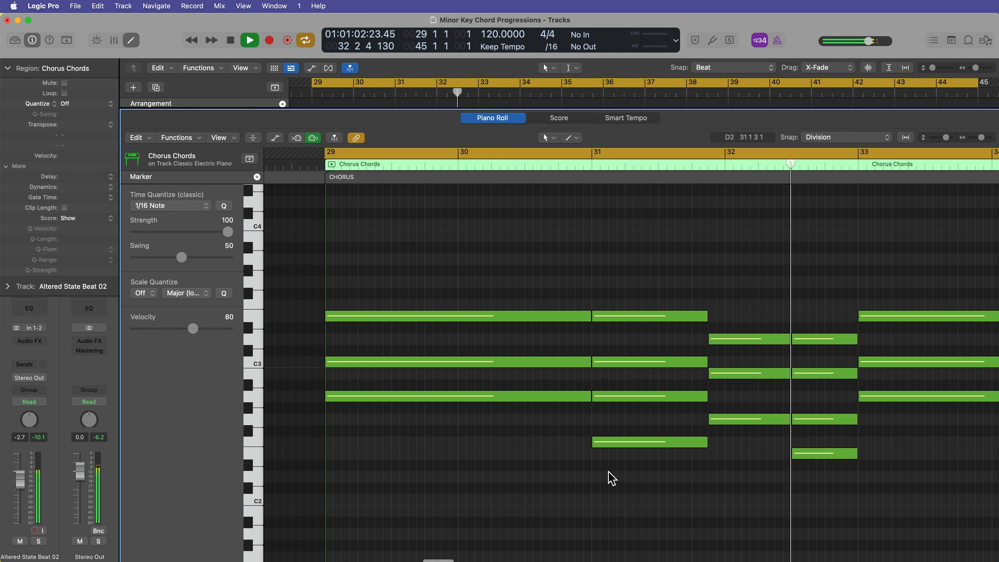
key(space)
Open the bass region and move its note change earlier to line up with the G chord before bar 32.
key(e)
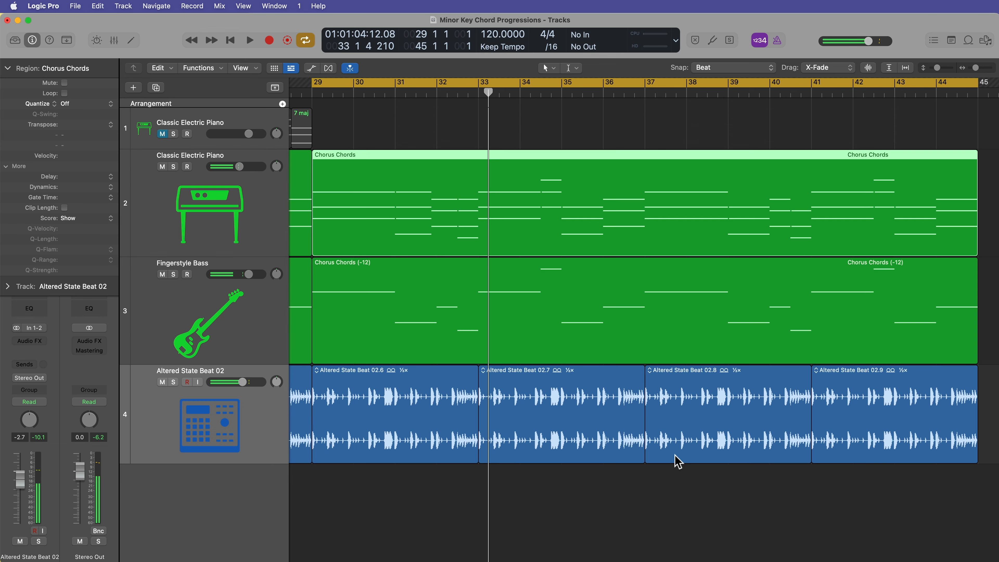
double_click(446, 313)
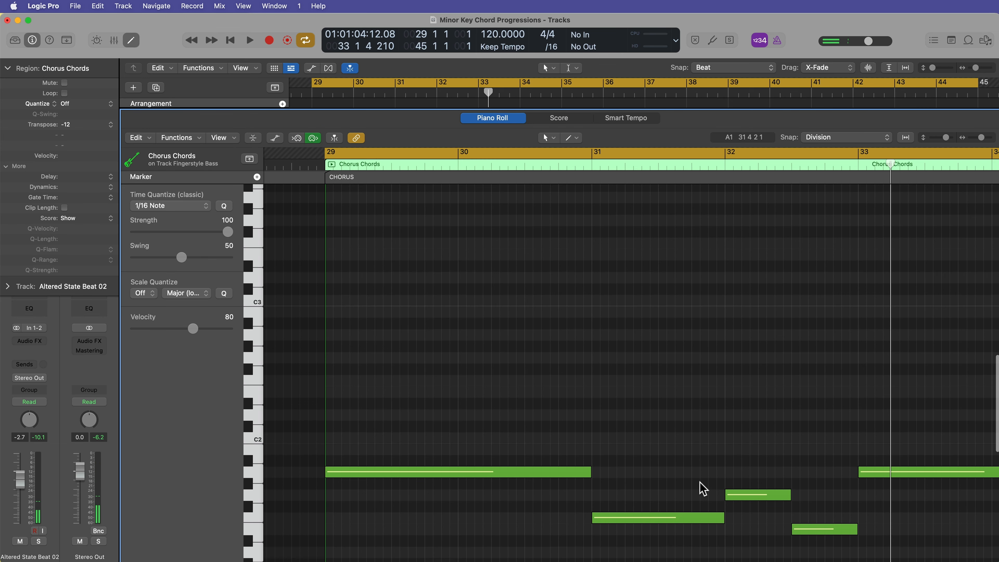
drag(722, 516, 710, 495)
key(e)
Open the chord region and shorten the Am chord at bar 29 to end on beat 4 of bar 30.
key(space)
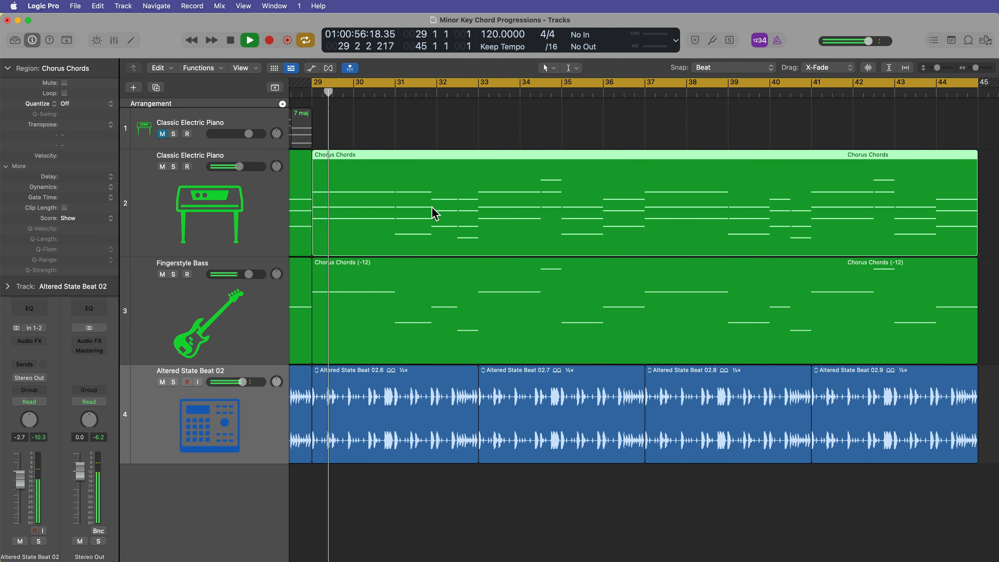
double_click(434, 214)
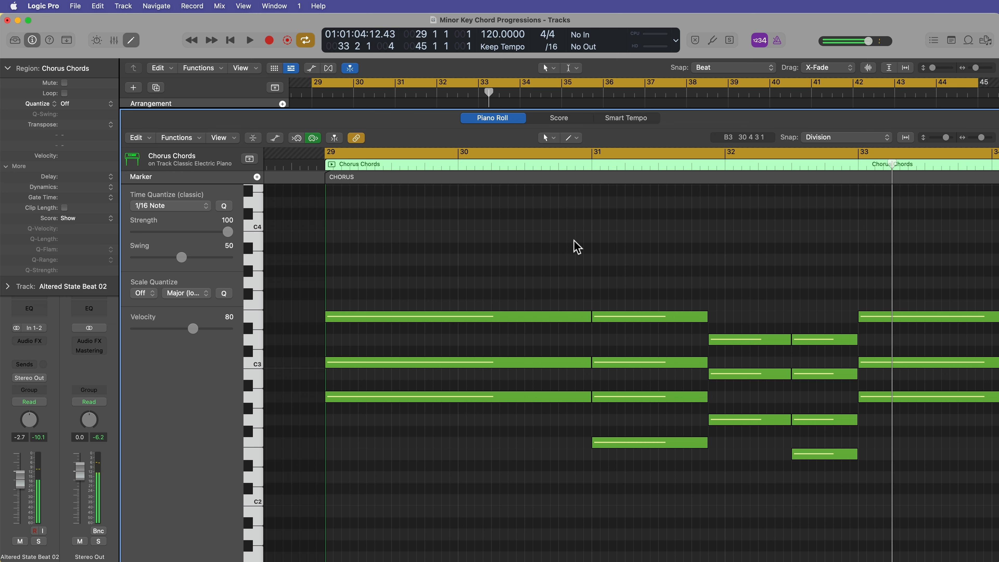
drag(533, 257, 538, 437)
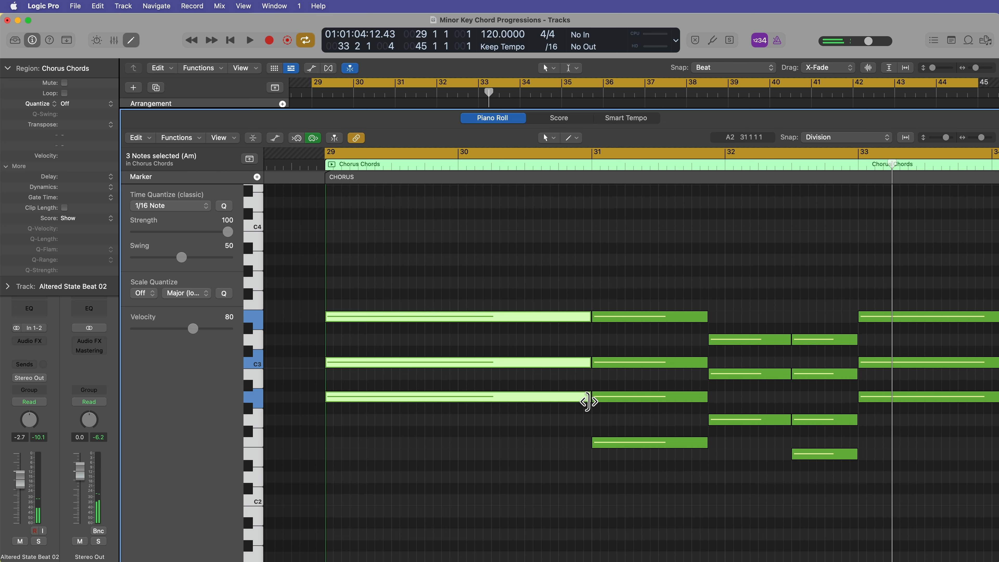
drag(587, 402, 557, 413)
click(558, 449)
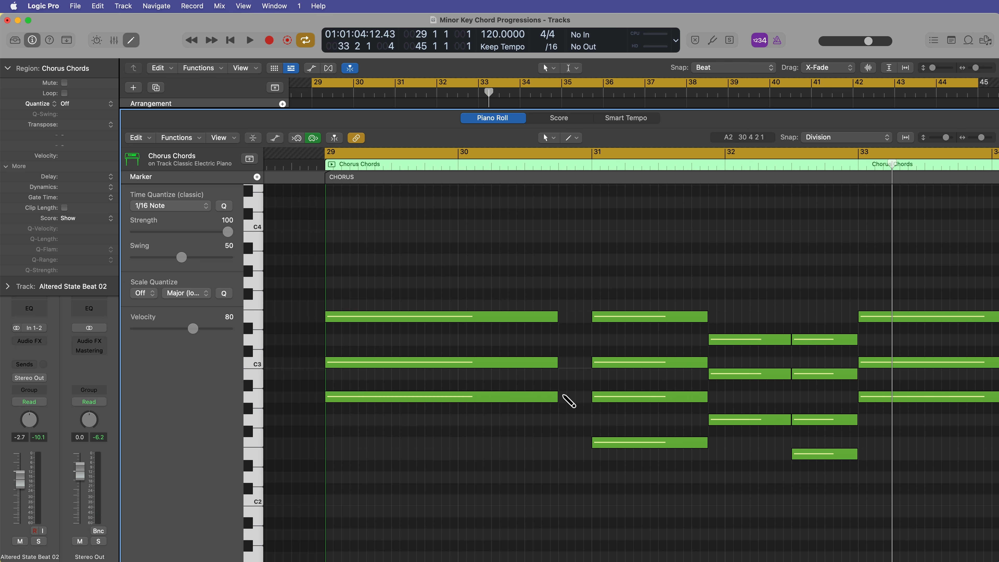
Pencil in a three-note chord filling beat 4 of bar 30, before bar 31.
click(559, 361)
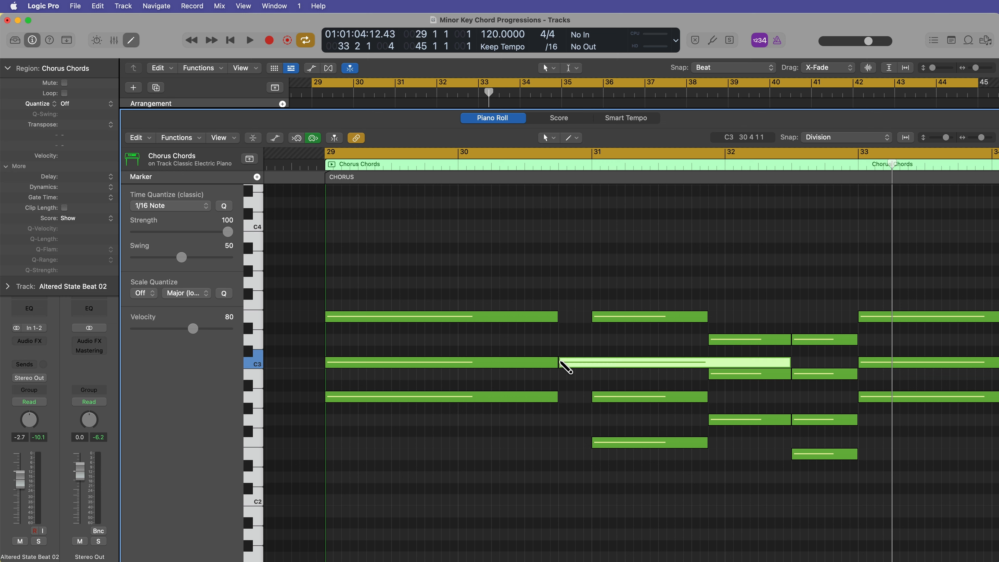
click(561, 316)
click(561, 282)
drag(571, 261, 569, 367)
drag(787, 361, 593, 394)
click(556, 456)
Drop the new chord's top note by an octave and play back the passage.
key(space)
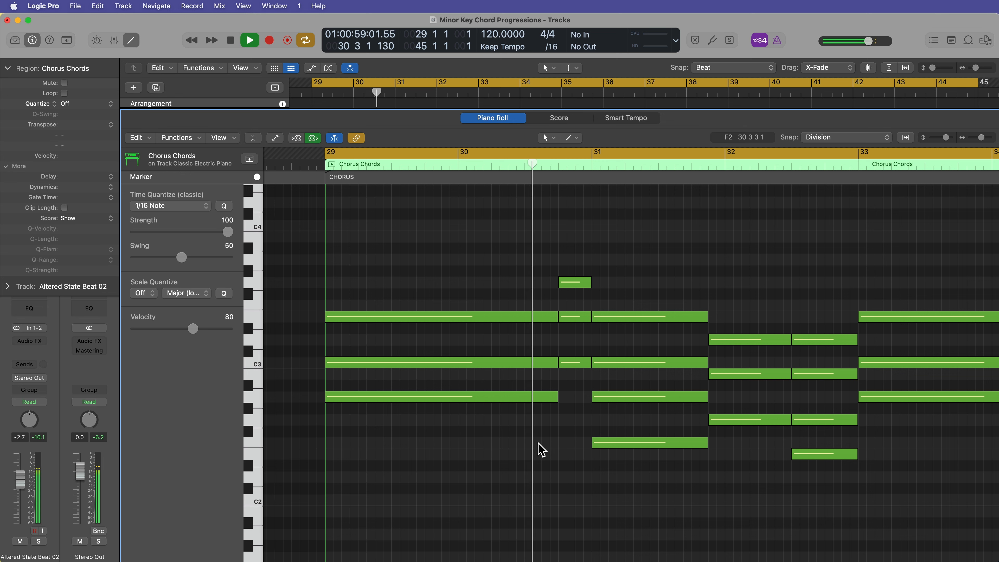
key(space)
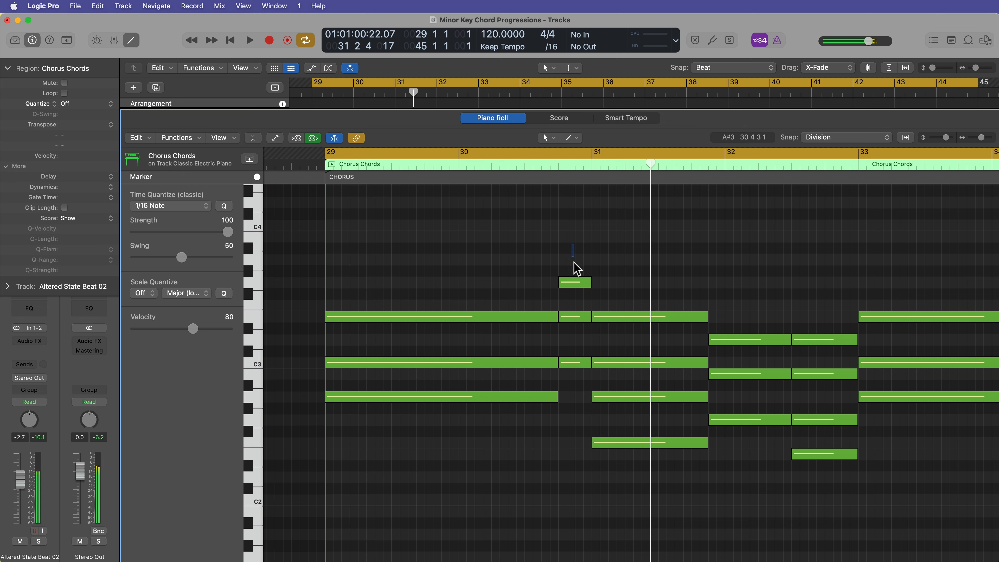
key(space)
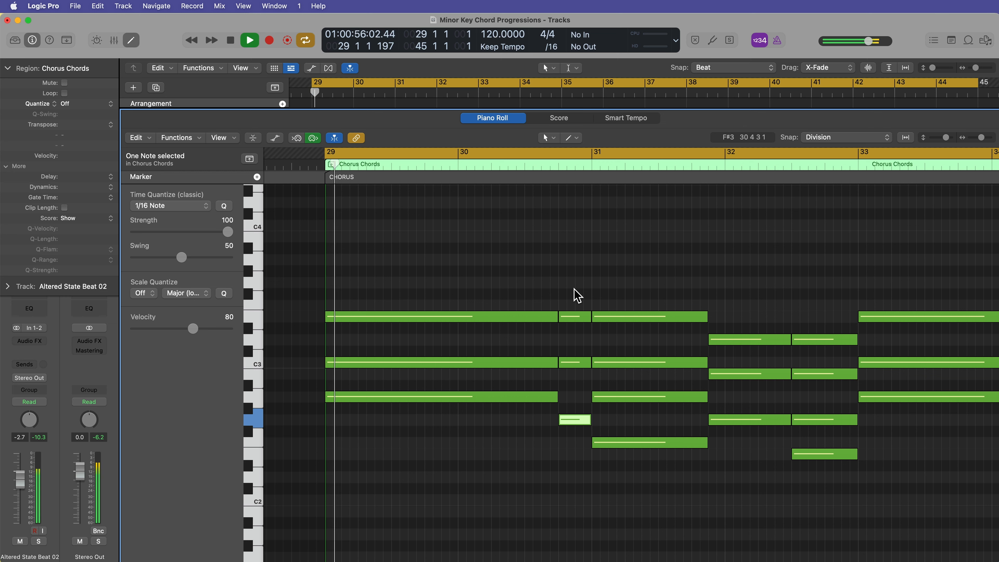
click(574, 292)
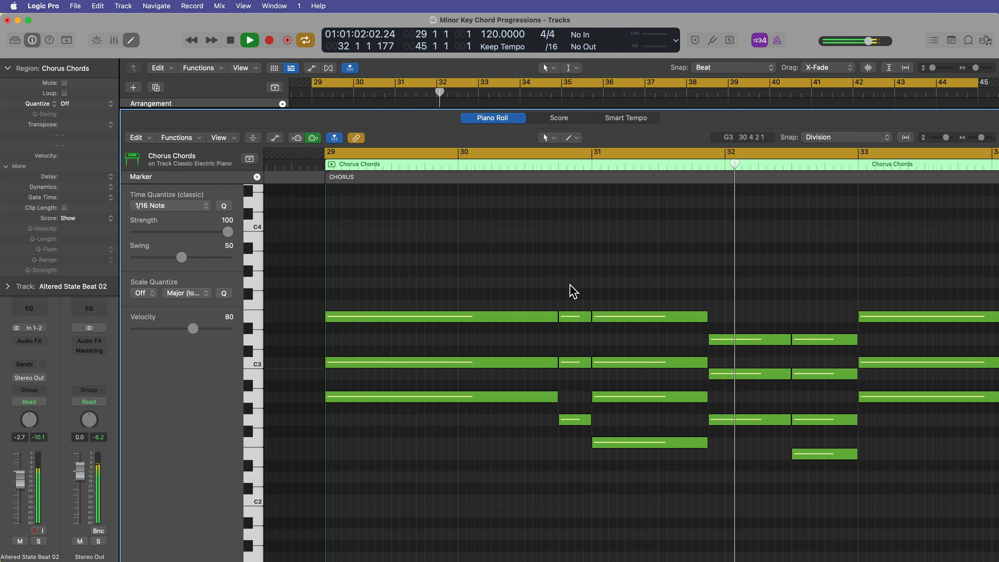
Make the anticipating chord start on beat 3 of bar 30, shortening the Am chord to match.
key(space)
drag(528, 295, 529, 427)
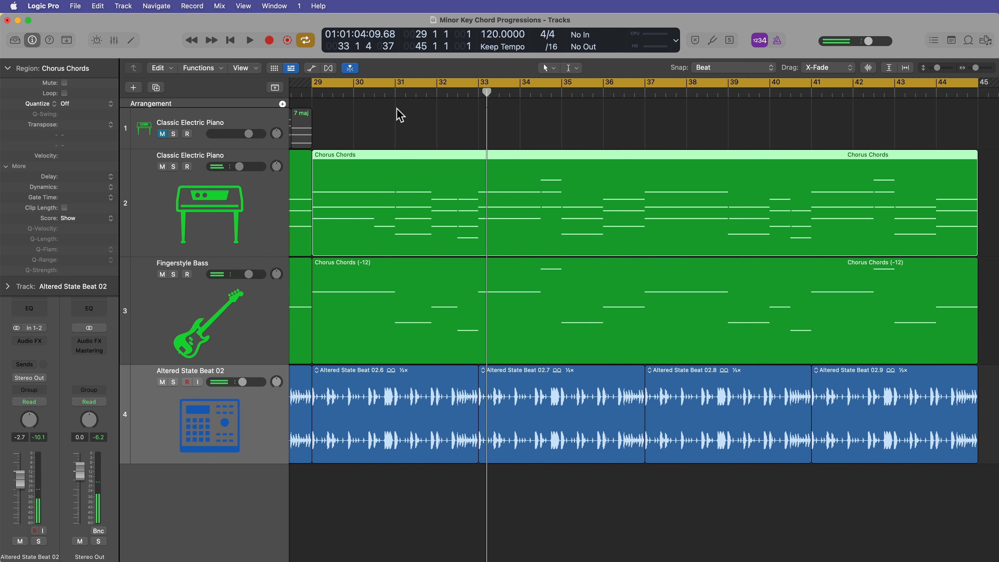
Open the bass region, shorten its first note to beat 3 of bar 30 and add a short note filling the gap before bar 31.
click(384, 90)
double_click(393, 298)
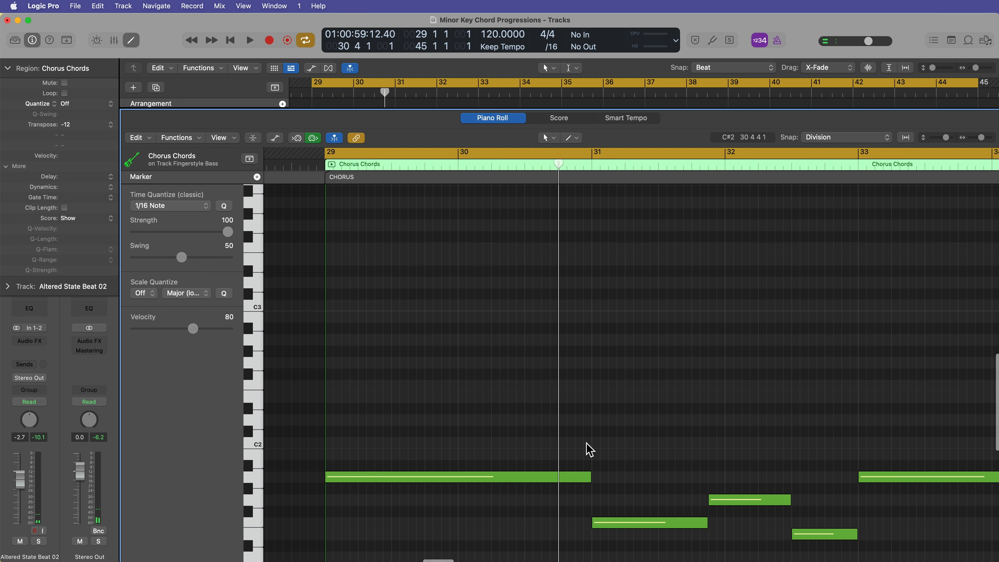
drag(588, 478, 528, 470)
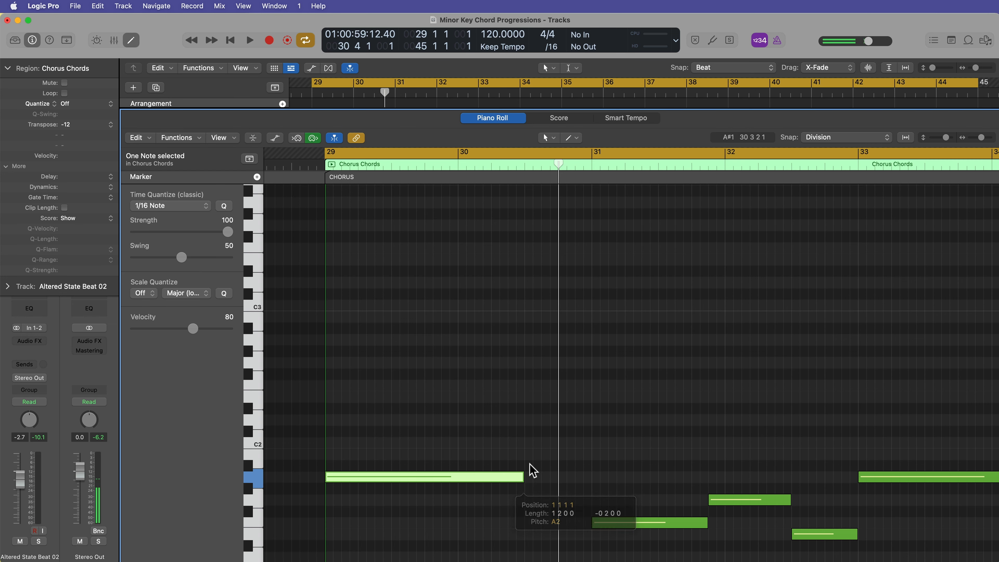
super+click(528, 442)
drag(723, 443, 591, 443)
Move the new bass note down an octave.
scroll(625, 389, down, 5)
drag(629, 297, 589, 345)
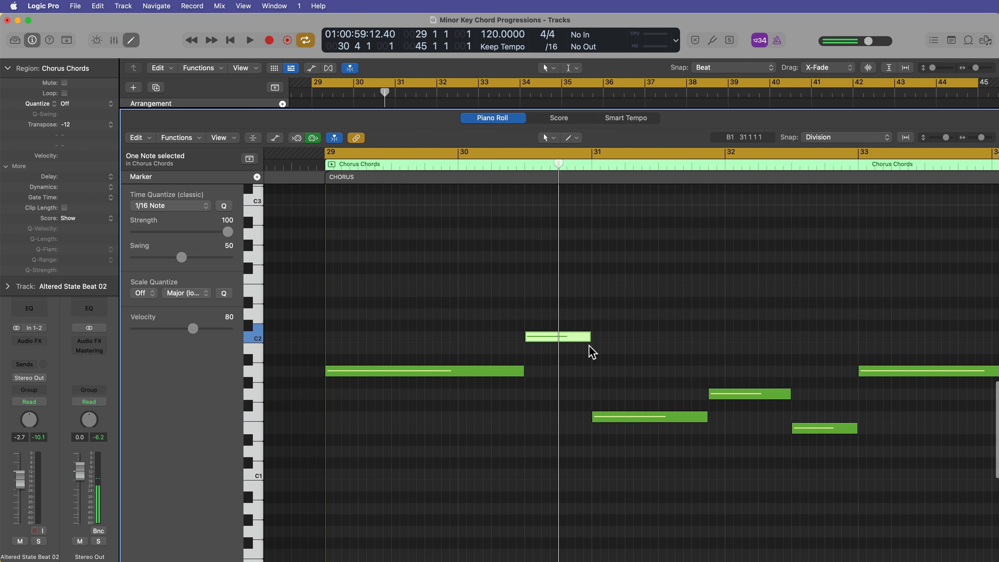
key(shift+alt+Down)
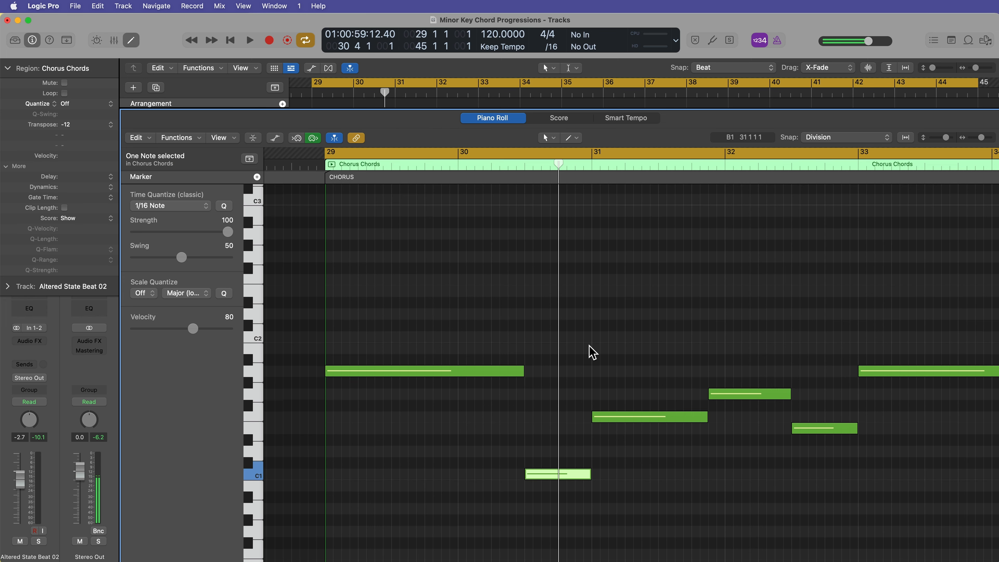
Open the chord region and play the chorus while browsing through the chord progression.
double_click(595, 245)
key(space)
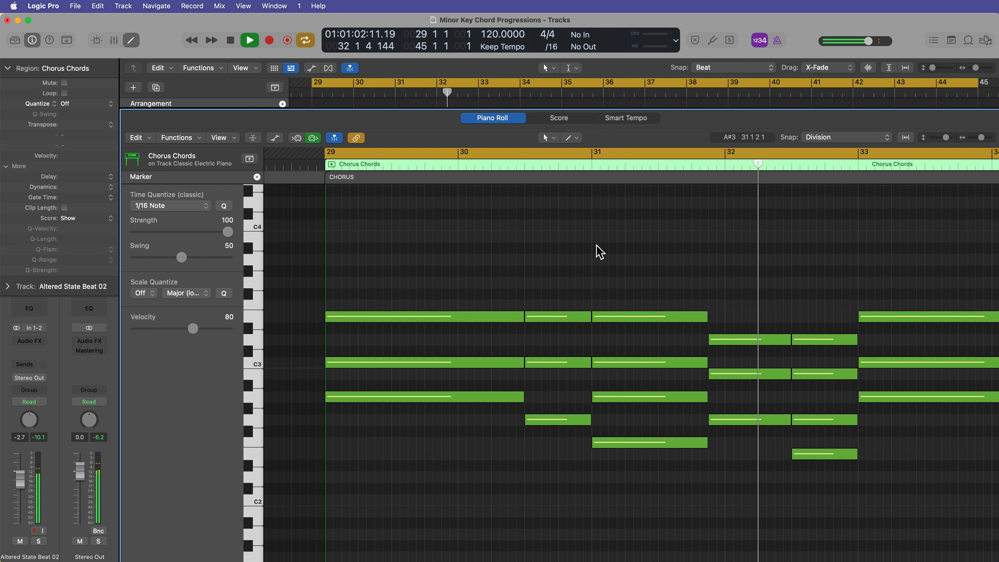
scroll(690, 288, right, 9)
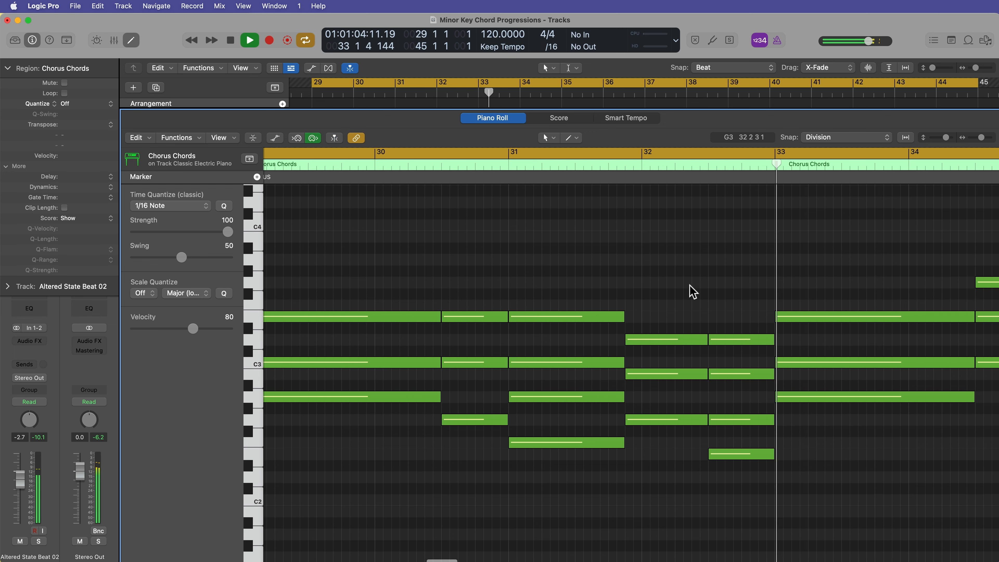
scroll(686, 411, right, 1)
scroll(682, 425, left, 1)
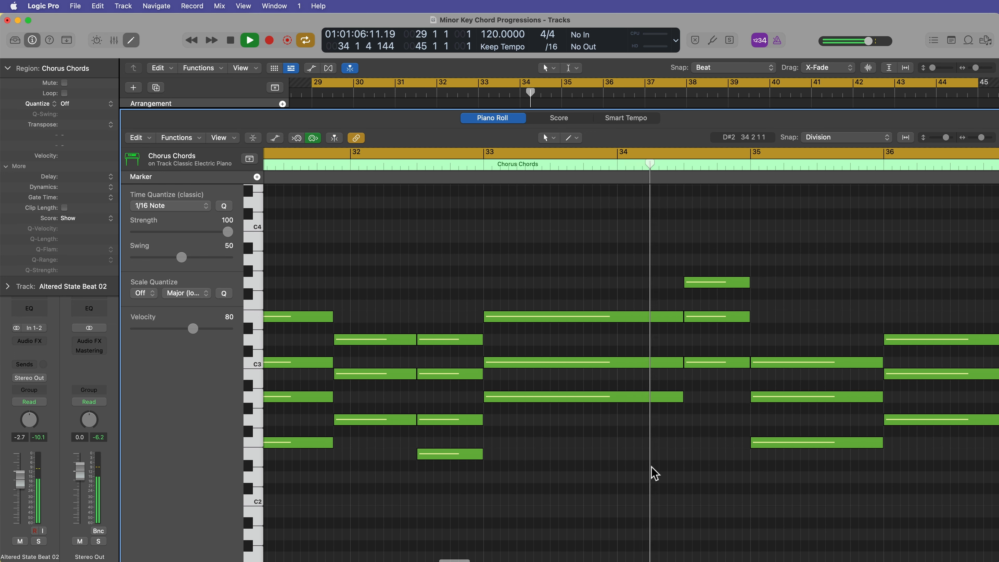
scroll(647, 473, right, 3)
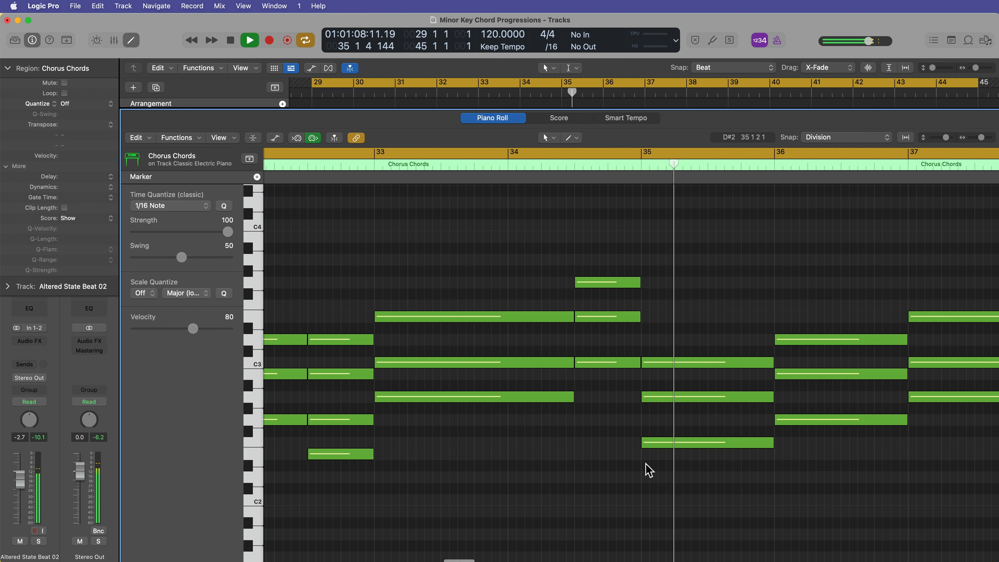
key(space)
Review the chord notes around bars 31 to 35 and back at the start of the chorus.
drag(597, 241, 595, 429)
click(544, 493)
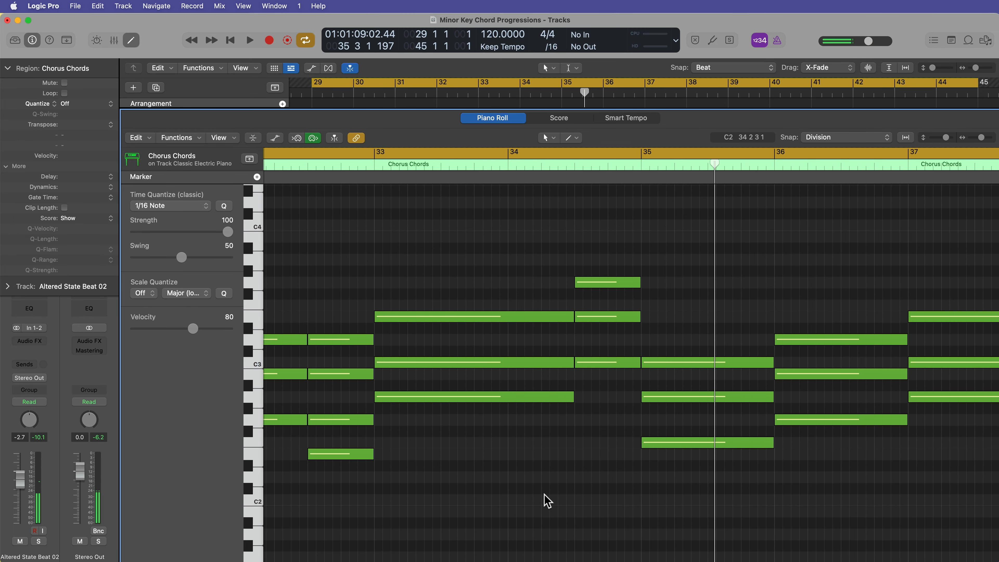
scroll(543, 488, left, 6)
scroll(544, 492, left, 3)
scroll(531, 475, right, 5)
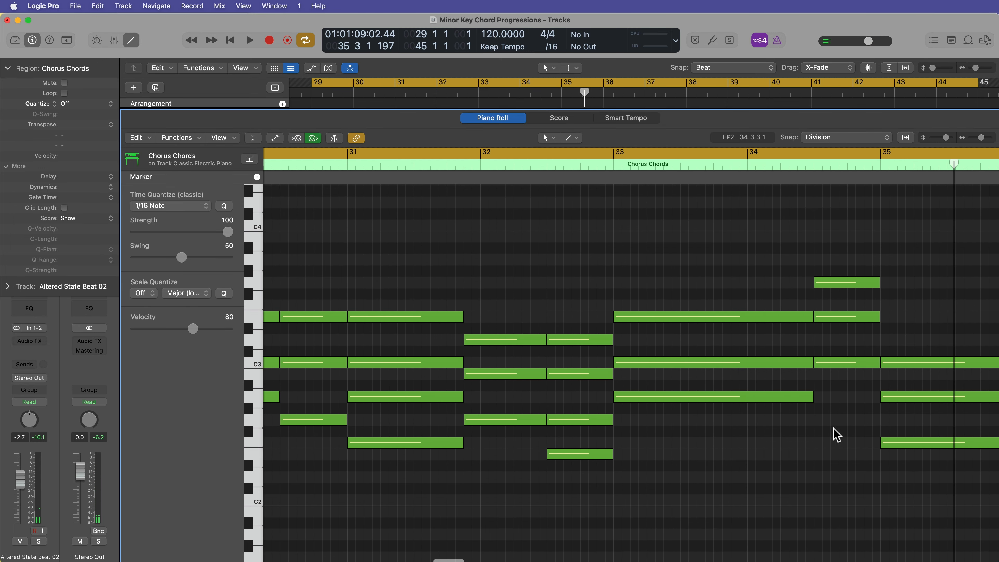
scroll(682, 475, left, 5)
scroll(500, 330, up, 3)
scroll(522, 327, down, 10)
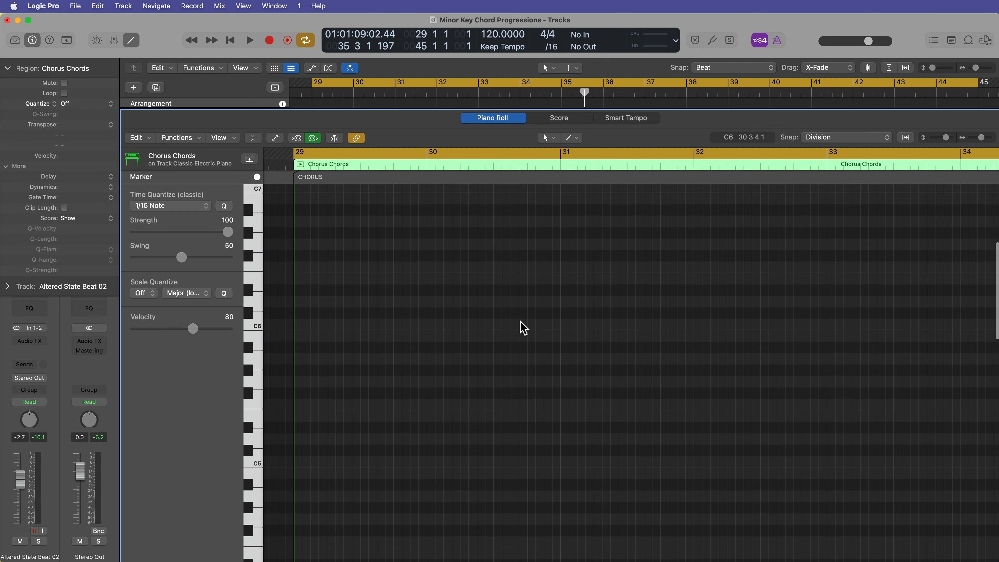
scroll(520, 325, up, 10)
Delete the anticipating chord just before bar 31.
drag(533, 244, 528, 436)
key(Delete)
Close the piano roll and play back the arrangement.
drag(519, 270, 543, 424)
key(p)
key(space)
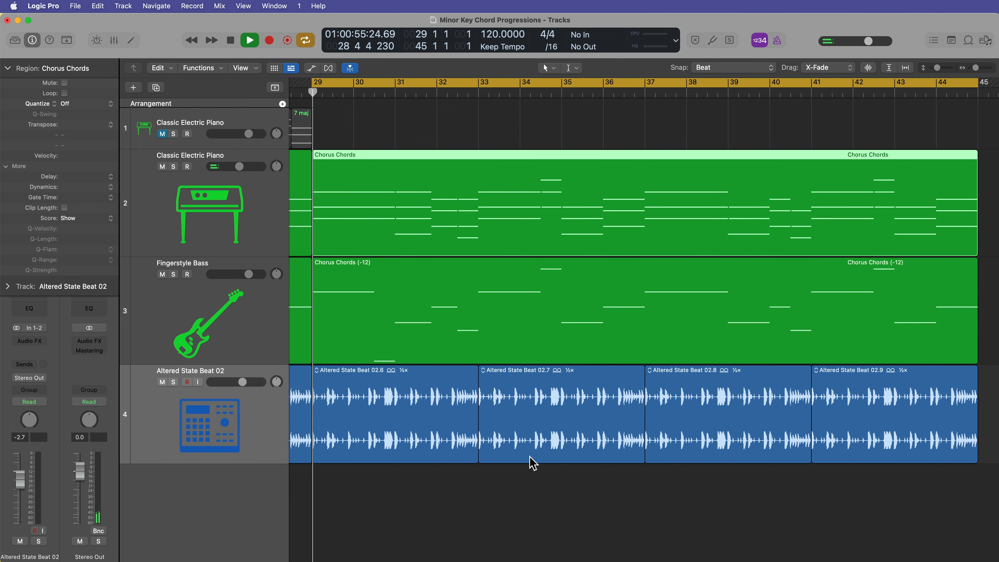
Open the bass region, delete the short C1 note before bar 31 and extend the preceding bass note to bar 31.
click(486, 312)
key(p)
click(528, 395)
scroll(529, 395, down, 1)
scroll(532, 401, down, 3)
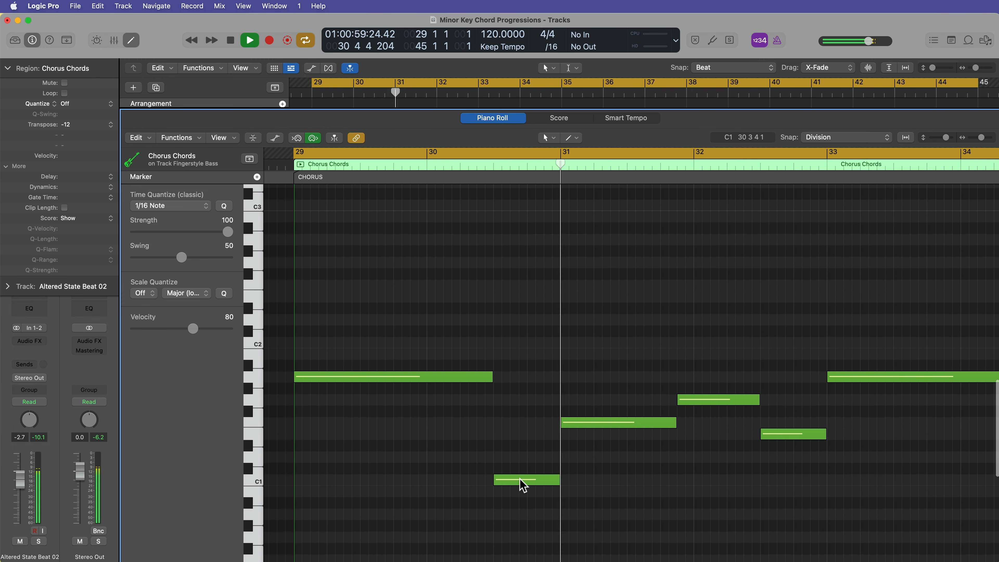
click(519, 479)
key(Delete)
drag(492, 377, 560, 397)
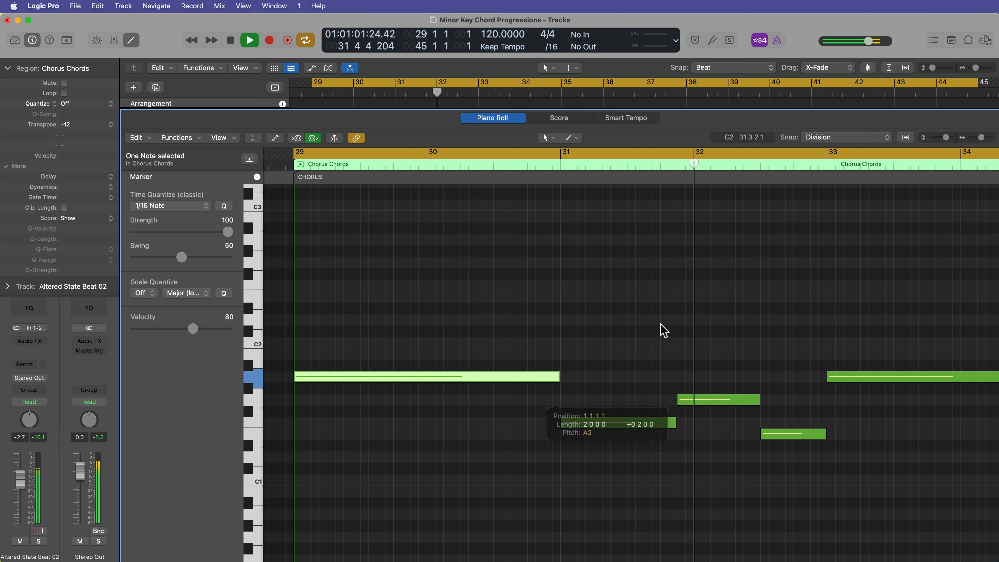
click(660, 339)
key(p)
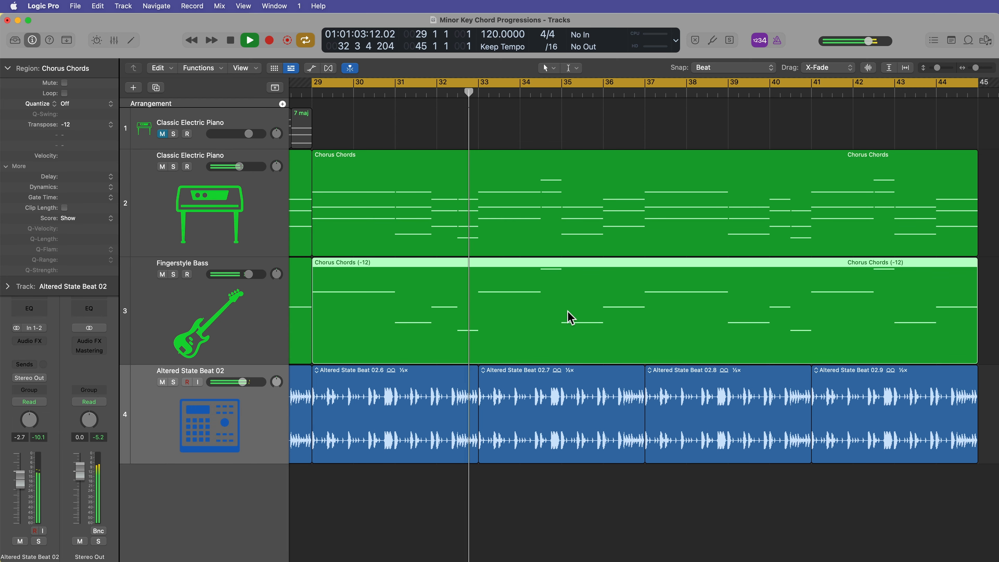
Open the chord region and drop the top note of the short chord before bar 35 by an octave.
double_click(510, 228)
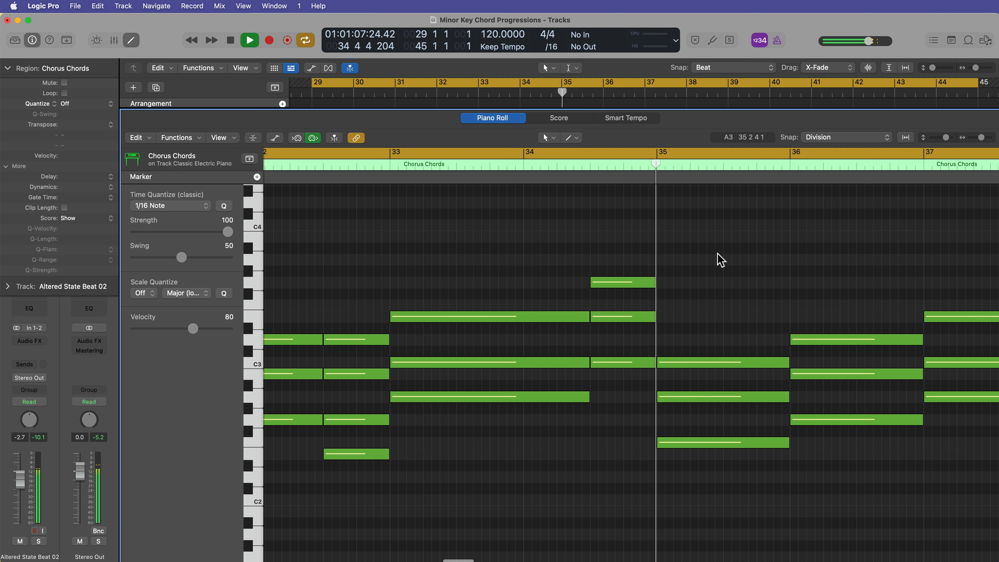
key(space)
click(625, 282)
key(shift+alt+Down)
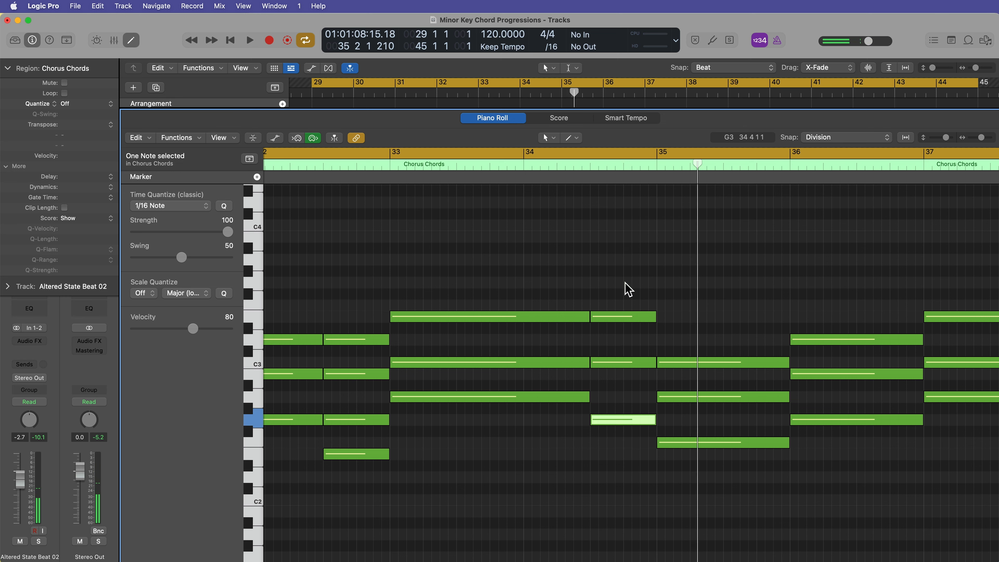
click(630, 243)
Turn off cycle, start playback from bar 33 and return to the tracks area.
key(c)
click(388, 167)
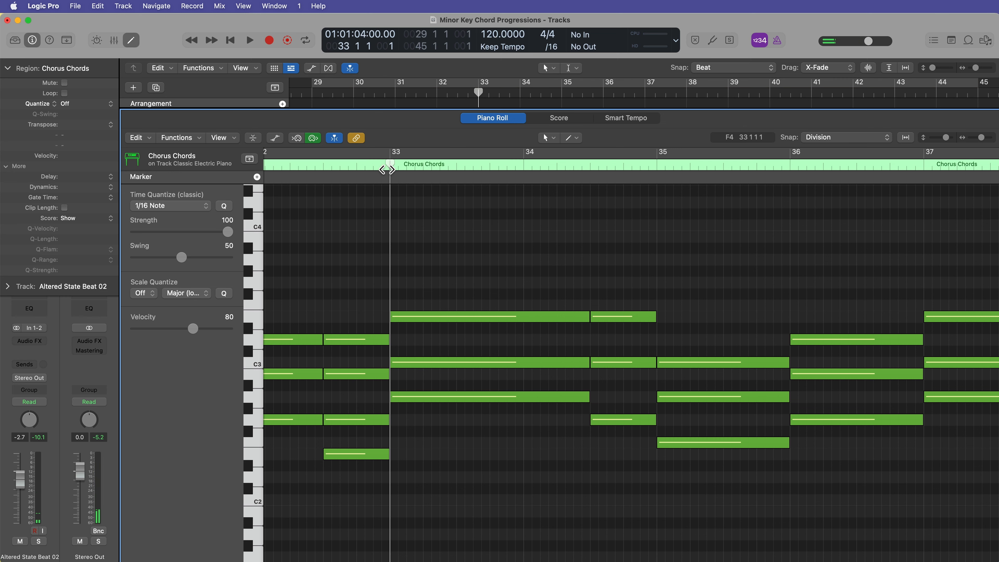
key(space)
key(e)
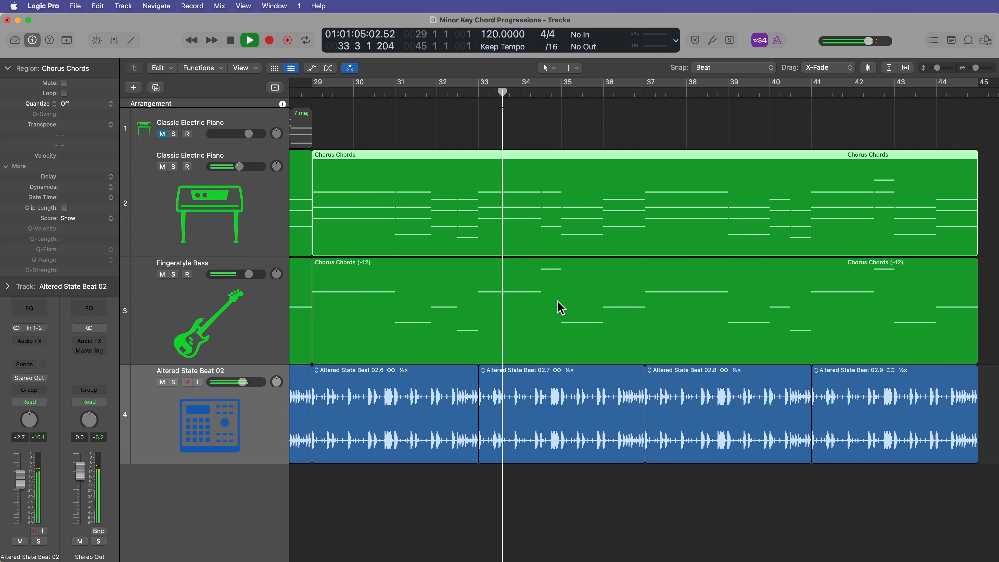
Open the bass region to inspect the bass note near bar 34, then close the editor.
double_click(558, 308)
click(644, 442)
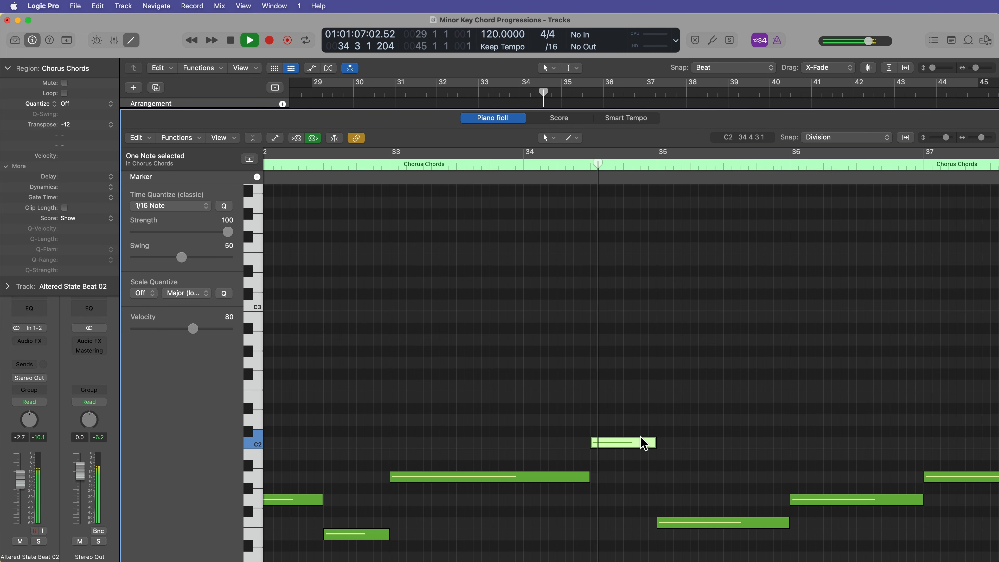
key(e)
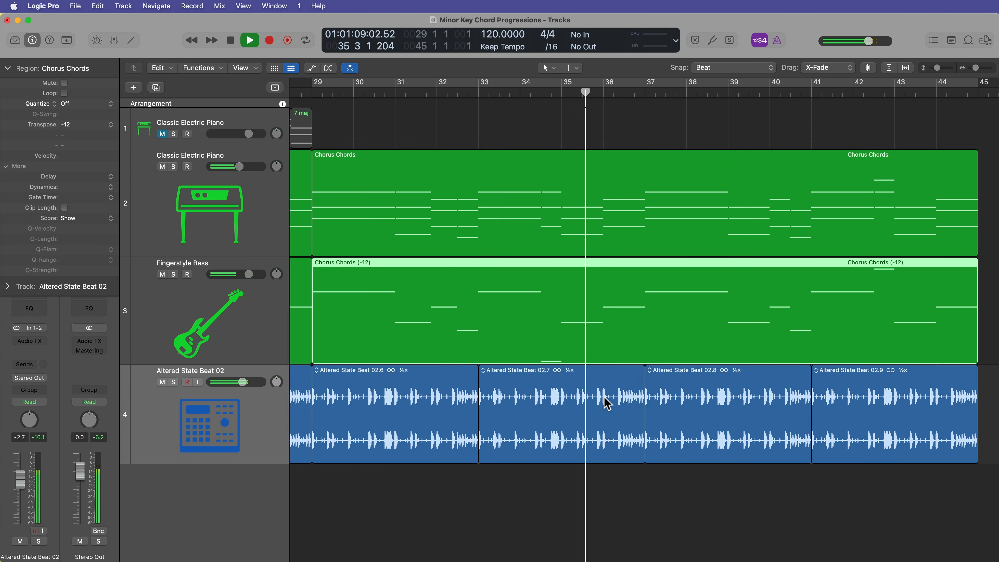
Open the chord region, shorten the chord at bar 35 and move the bar 36 chord slightly ahead of the barline.
double_click(613, 223)
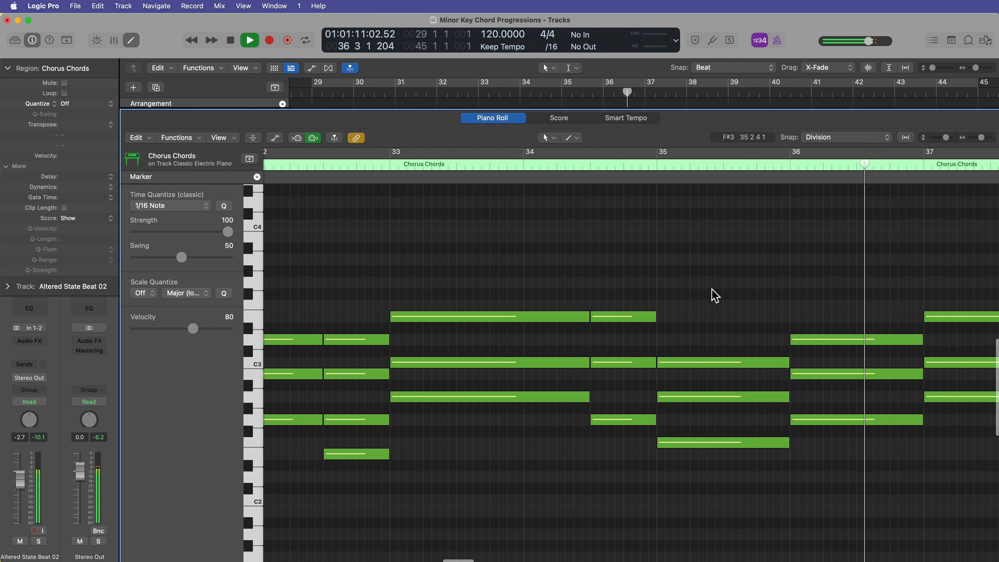
key(space)
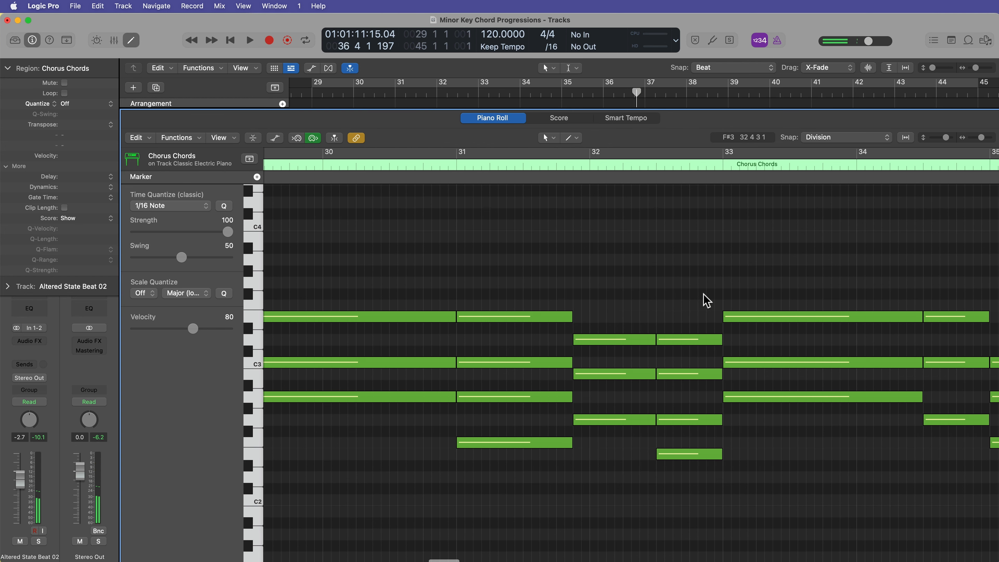
scroll(703, 295, right, 10)
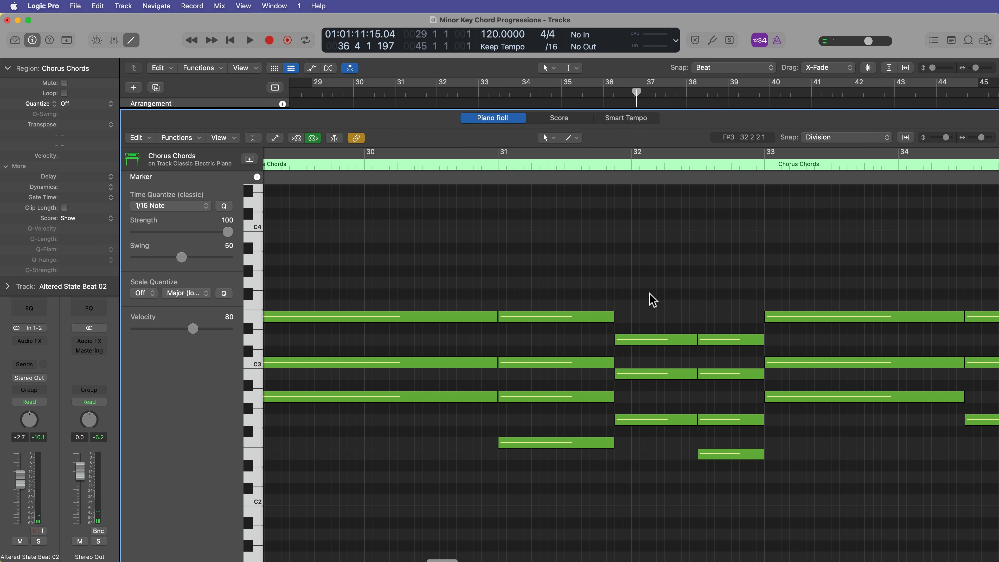
click(616, 170)
scroll(631, 282, right, 5)
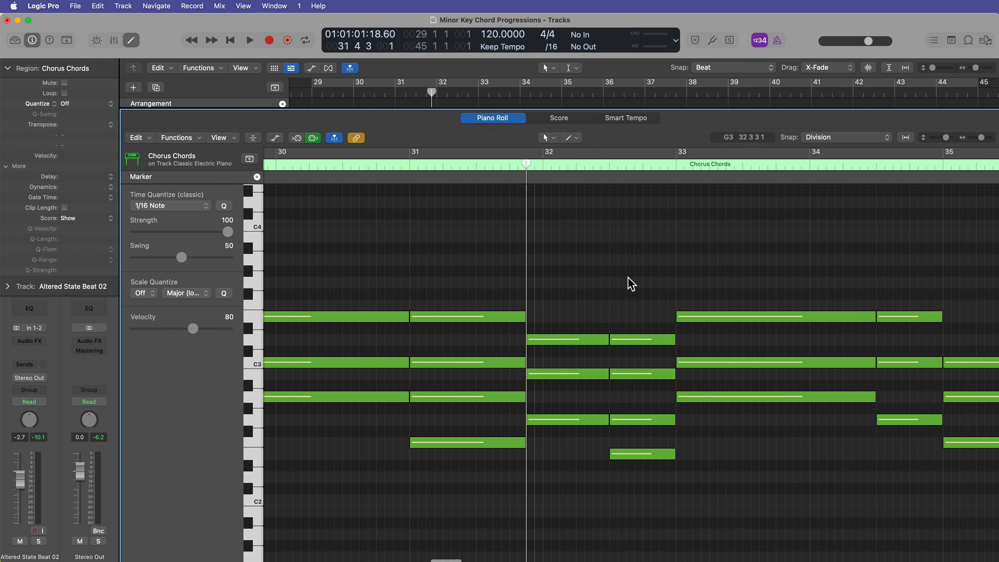
scroll(754, 336, up, 3)
scroll(754, 336, left, 2)
scroll(763, 332, right, 4)
scroll(764, 333, down, 6)
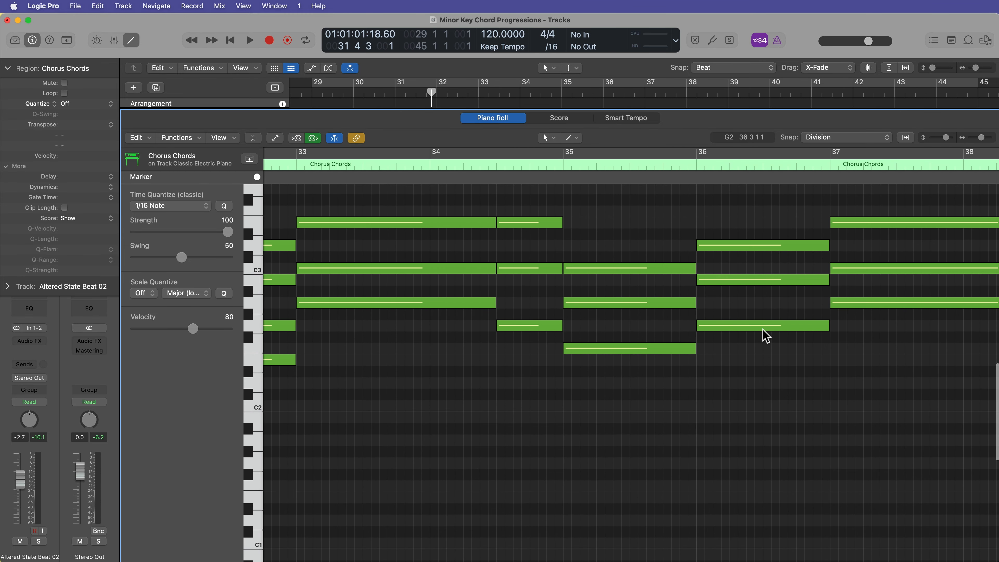
drag(673, 238, 679, 358)
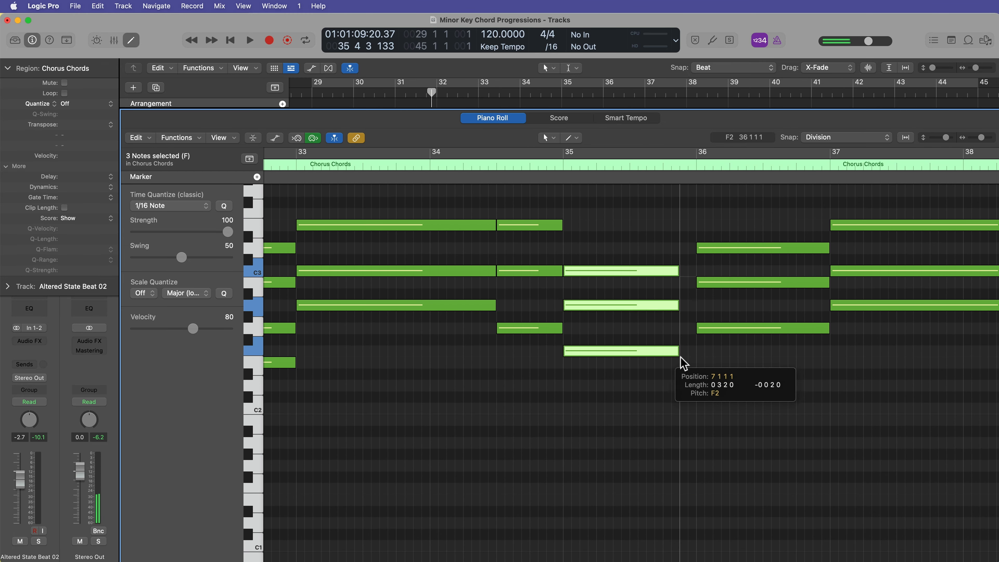
drag(724, 214, 717, 367)
drag(698, 327, 680, 329)
Open the bass region and move the bass note at bar 36 slightly earlier to match the chord anticipation.
key(p)
double_click(477, 317)
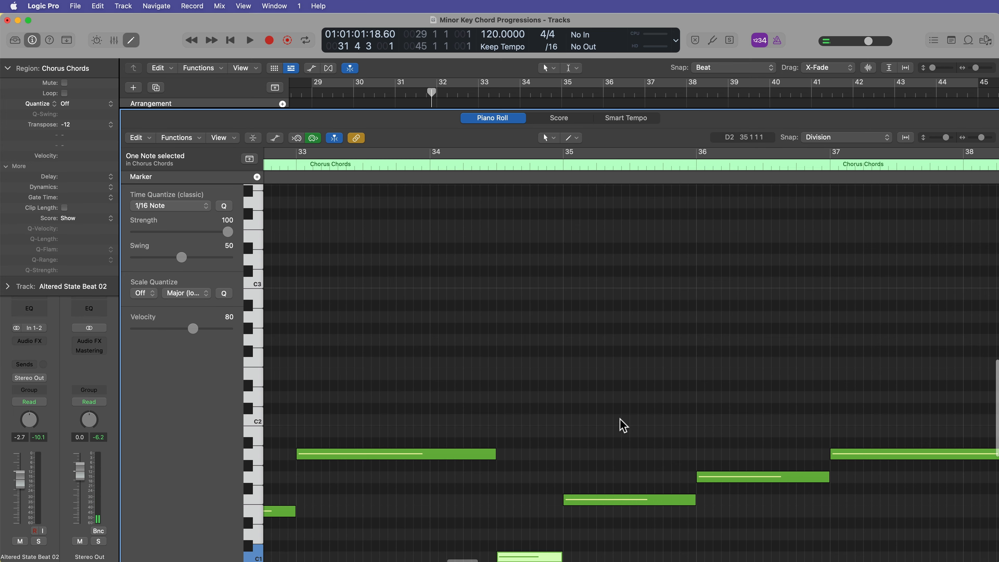
scroll(645, 417, down, 3)
mouse_move(707, 425)
mouse_down()
mouse_move(698, 434)
mouse_move(689, 427)
mouse_move(713, 408)
mouse_move(697, 416)
mouse_up()
key(p)
Play back the changes and reopen the chord region's piano roll.
key(space)
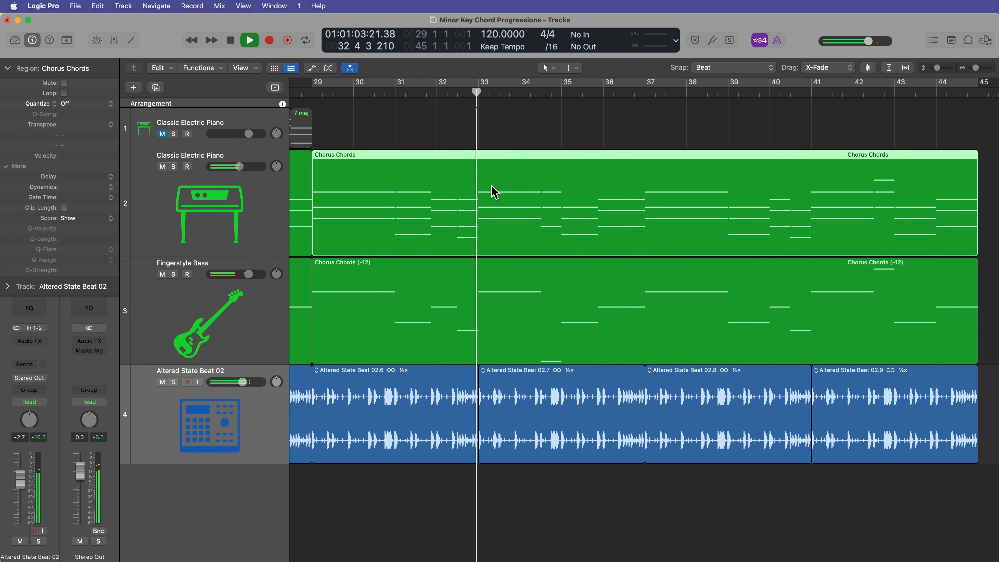
key(p)
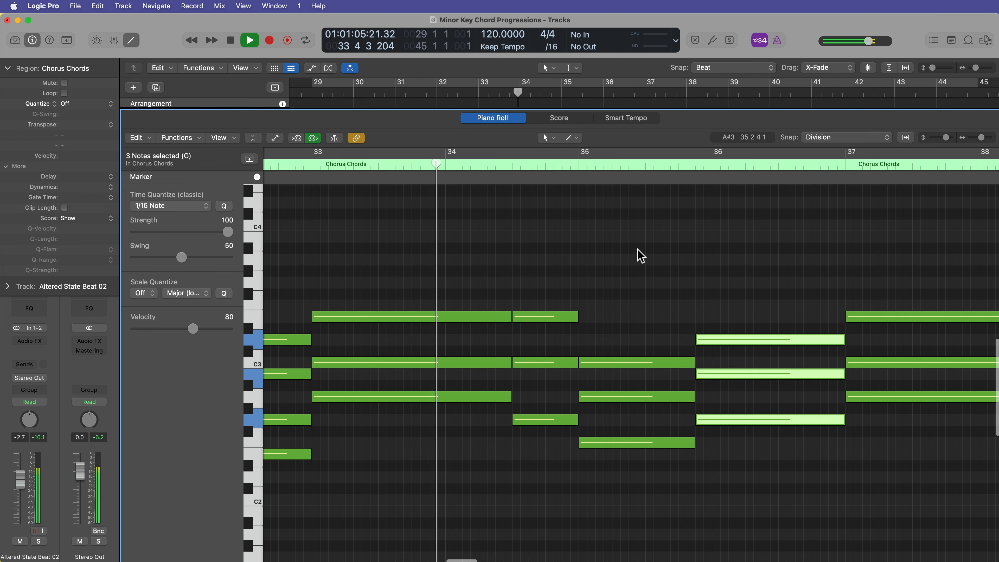
scroll(688, 272, down, 3)
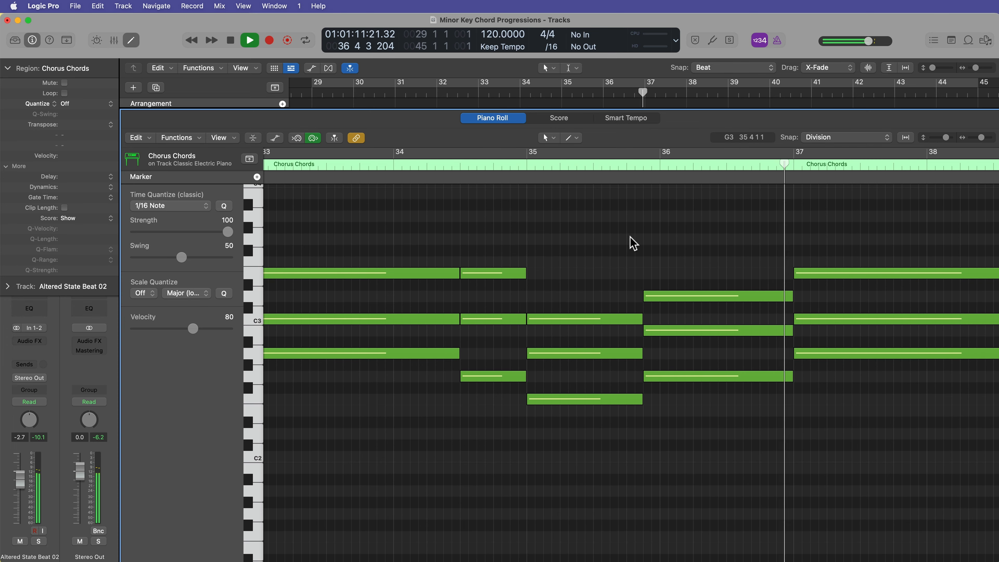
Shorten the top note of the bar 35 chord so it ends with the rest of the chord.
key(space)
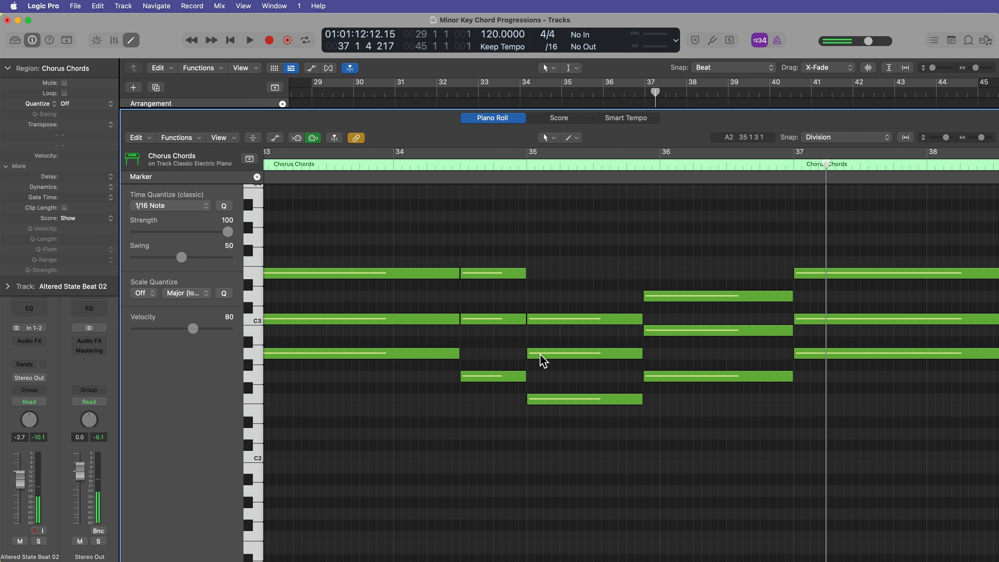
super+click(532, 274)
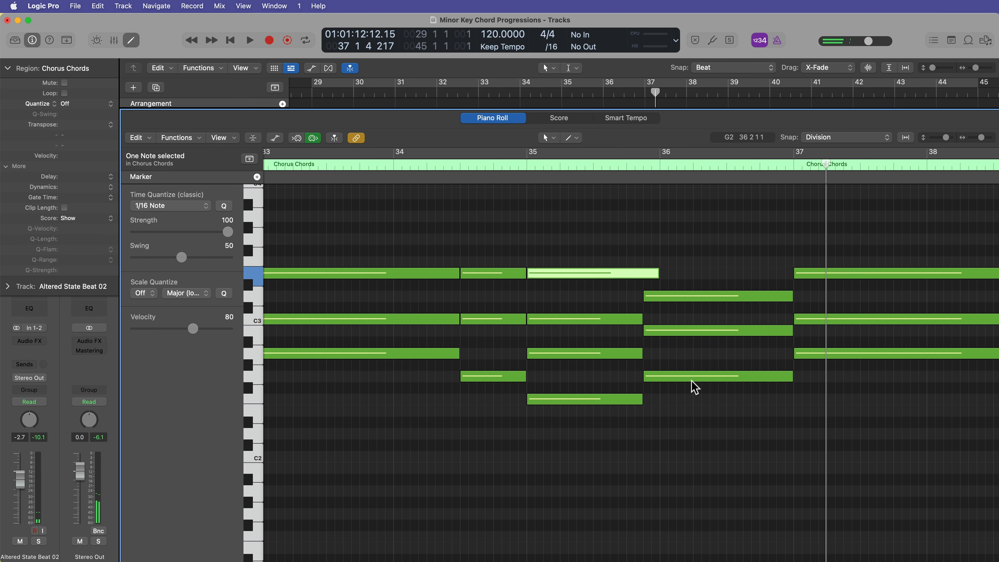
drag(661, 272, 645, 275)
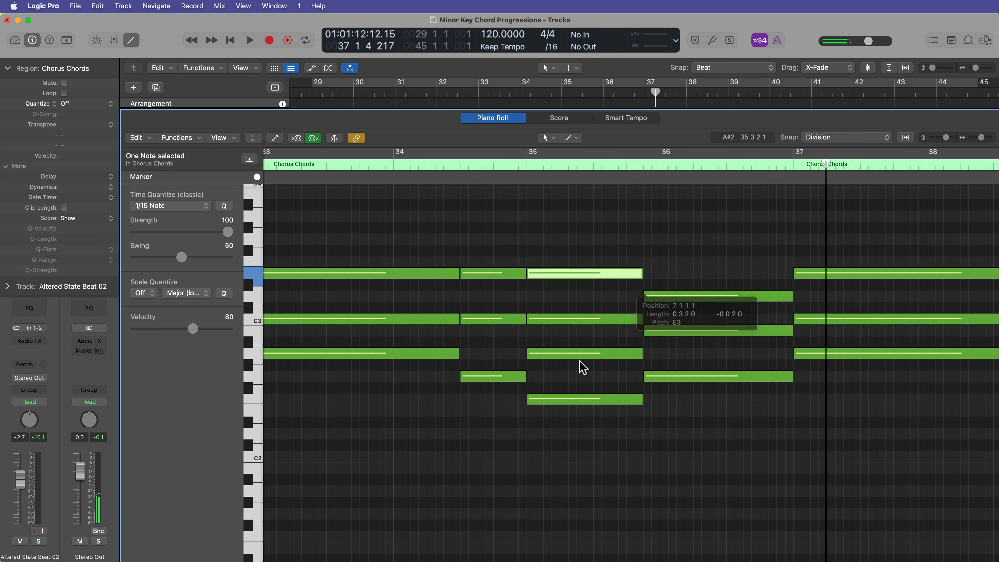
Set the arrangement snap value to Bar.
scroll(551, 374, left, 5)
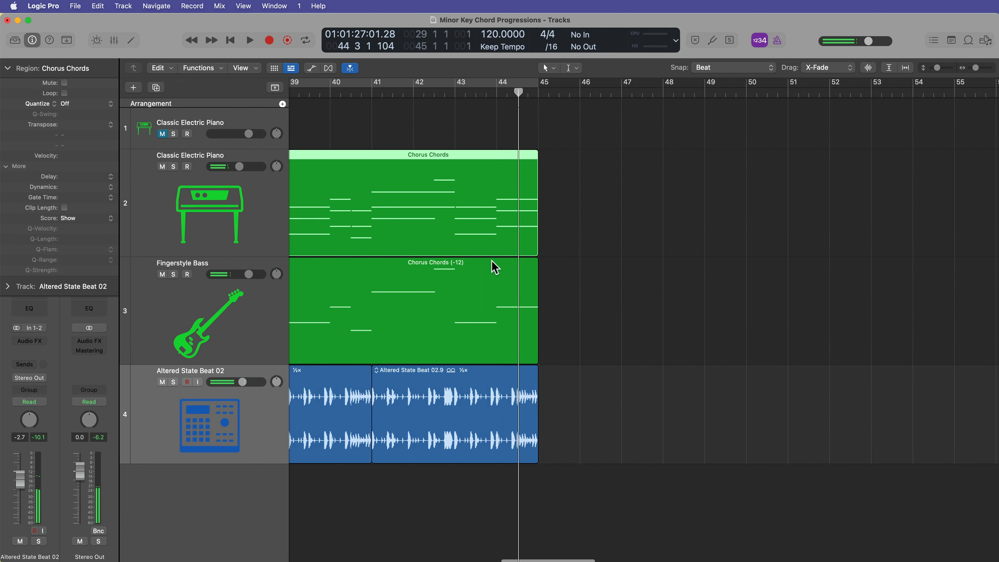
scroll(497, 267, left, 2)
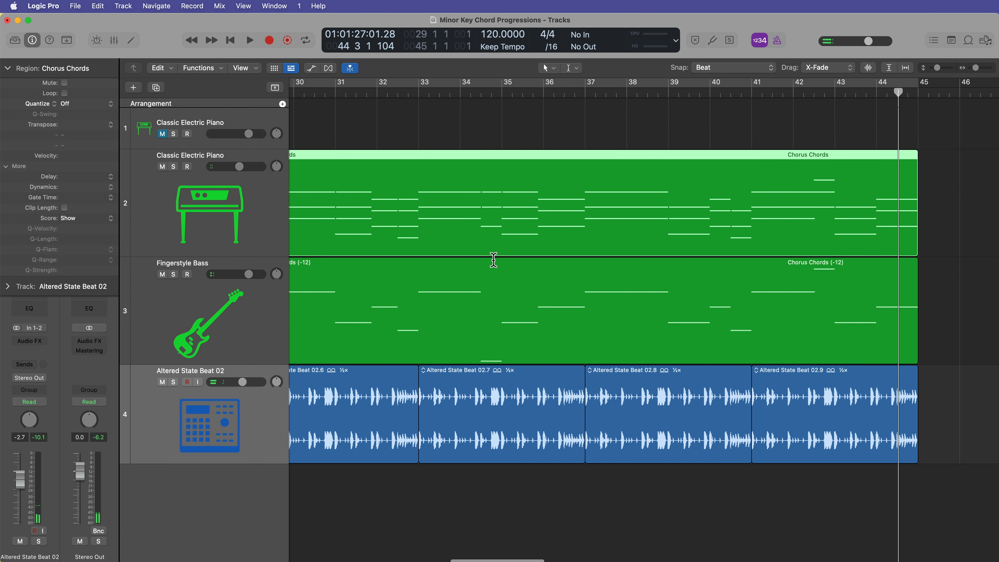
key(super+Left)
click(761, 70)
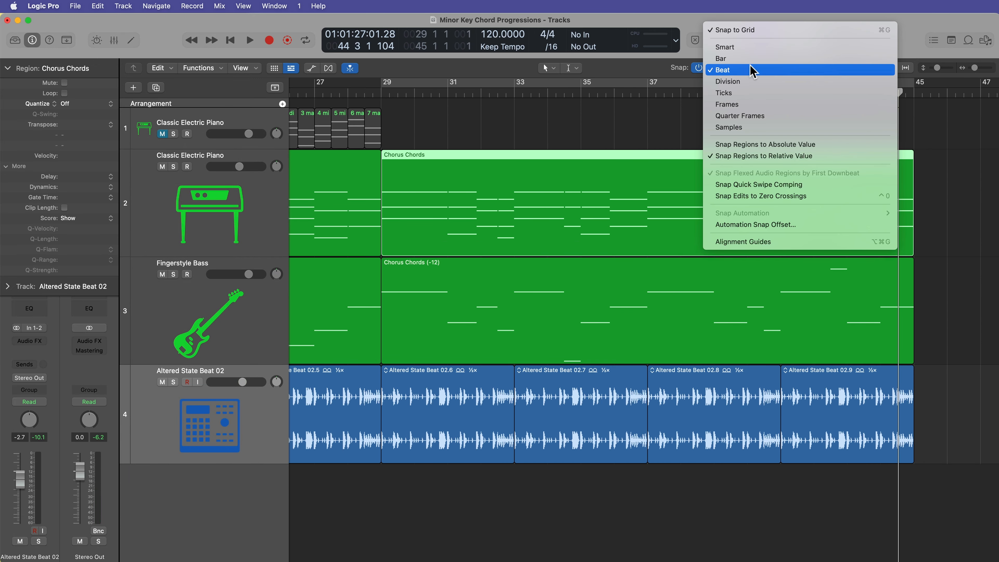
click(750, 58)
With the Marquee tool, select and delete both chorus regions from bar 37 to the end.
click(937, 240)
drag(937, 241, 905, 269)
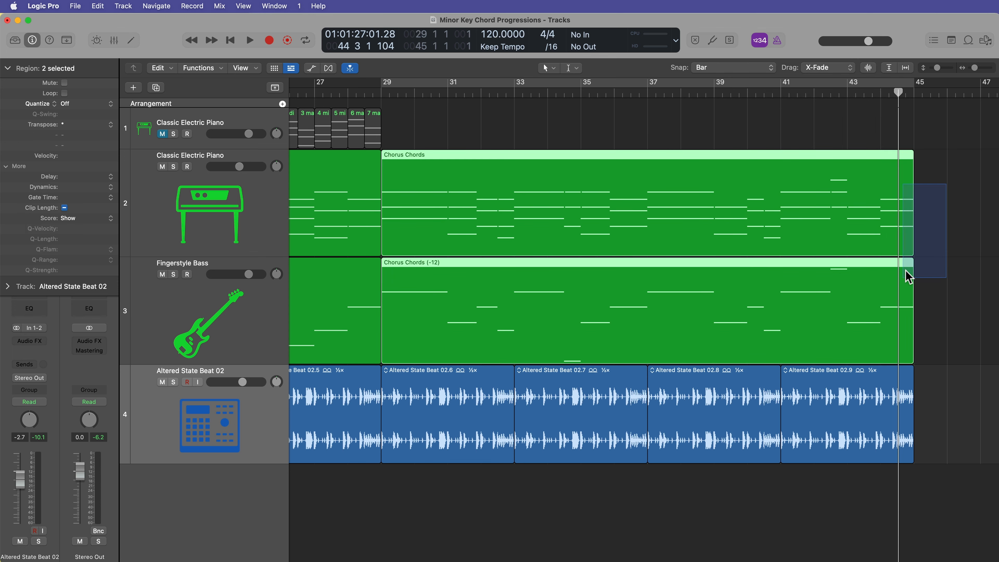
click(572, 68)
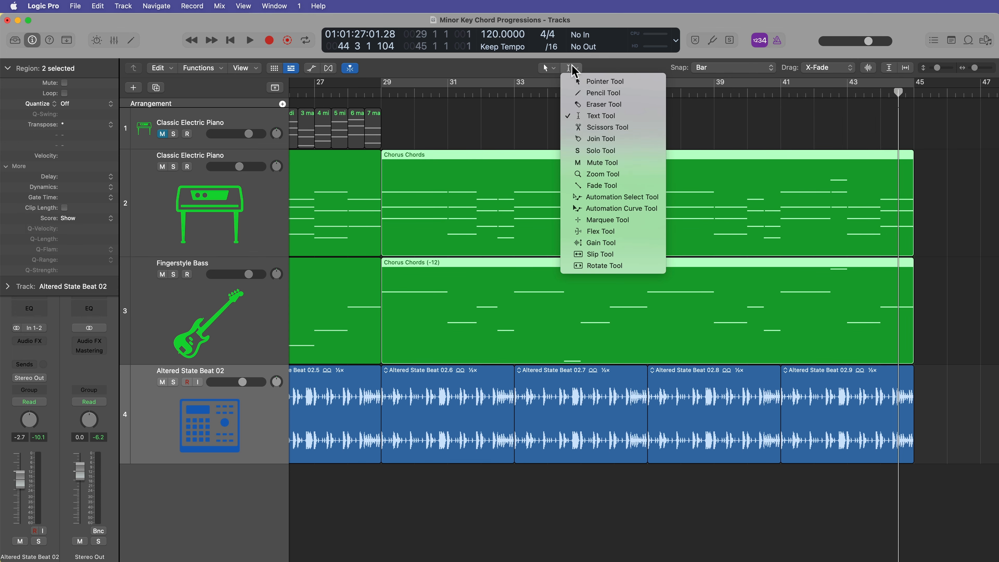
click(607, 219)
drag(936, 207, 655, 280)
key(Delete)
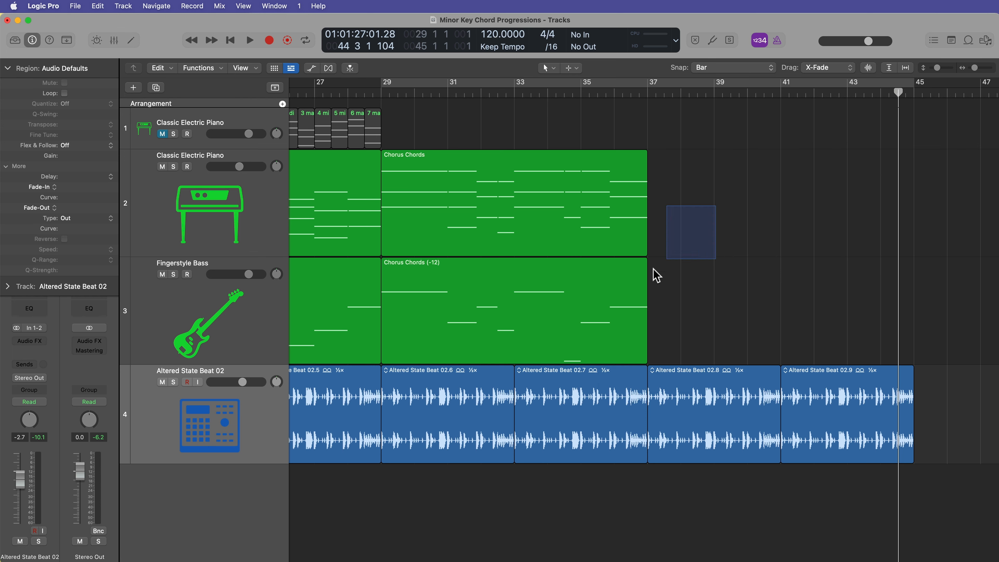
Repeat the shortened chorus chord and bass regions from bar 37 and zoom to fit the whole song.
key(super+r)
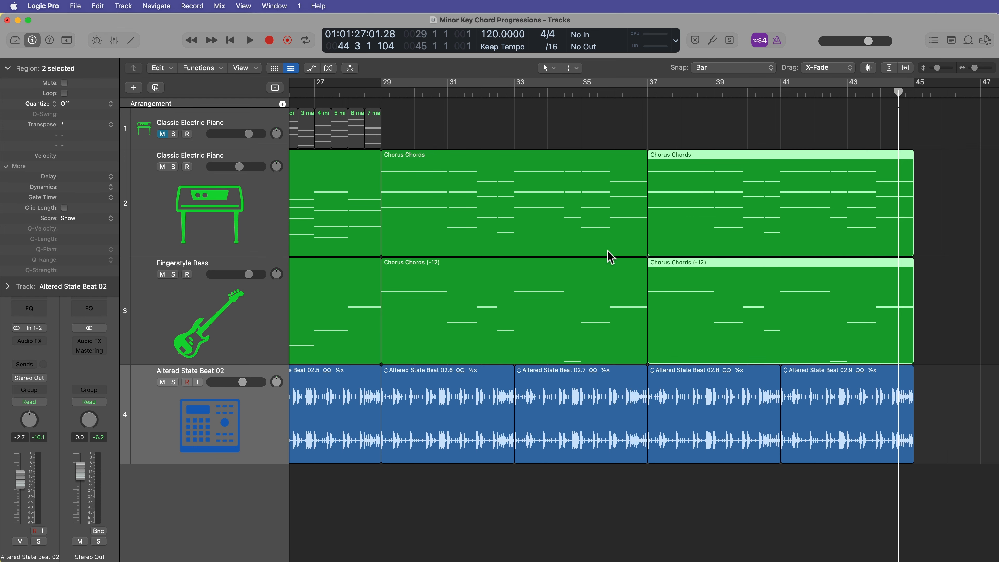
click(463, 117)
key(z)
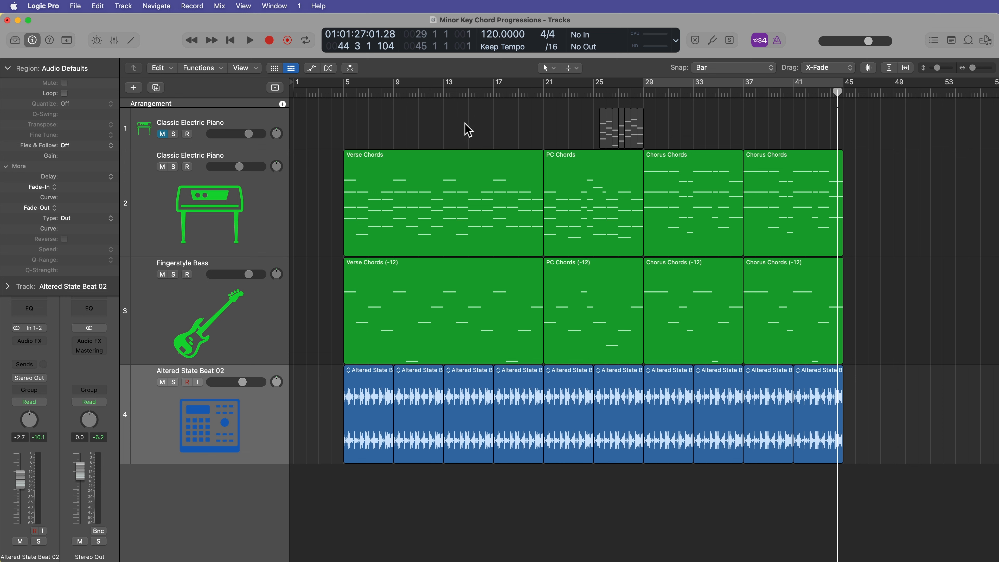
Move the playhead to bar 5 and select the chord and bass regions across the song.
click(345, 93)
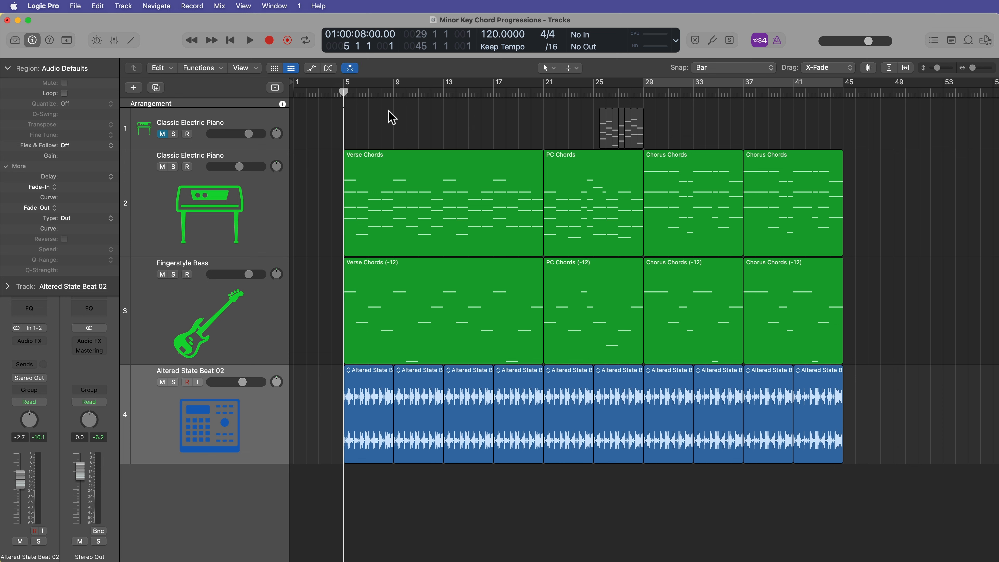
drag(360, 209, 809, 205)
click(936, 236)
click(489, 199)
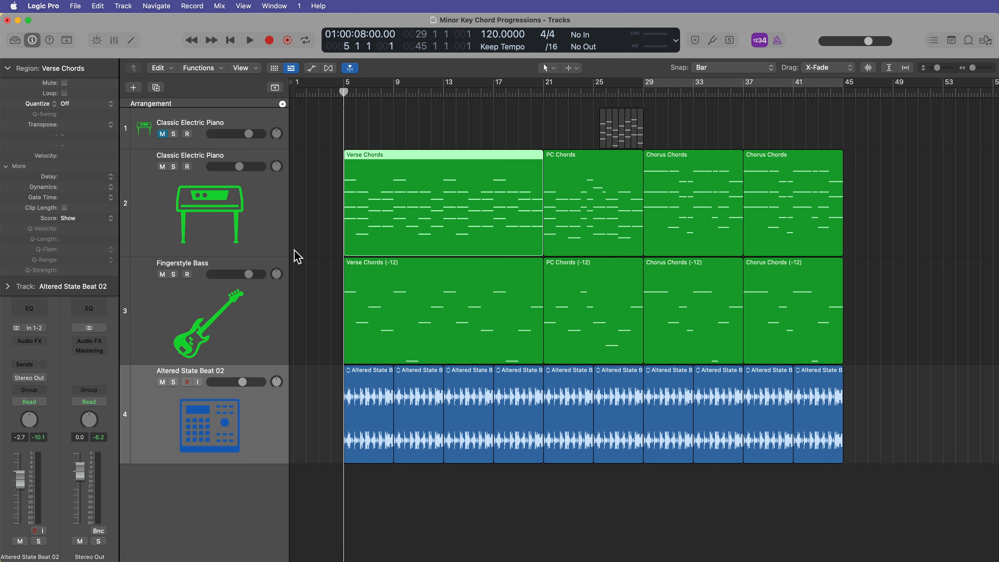
click(264, 227)
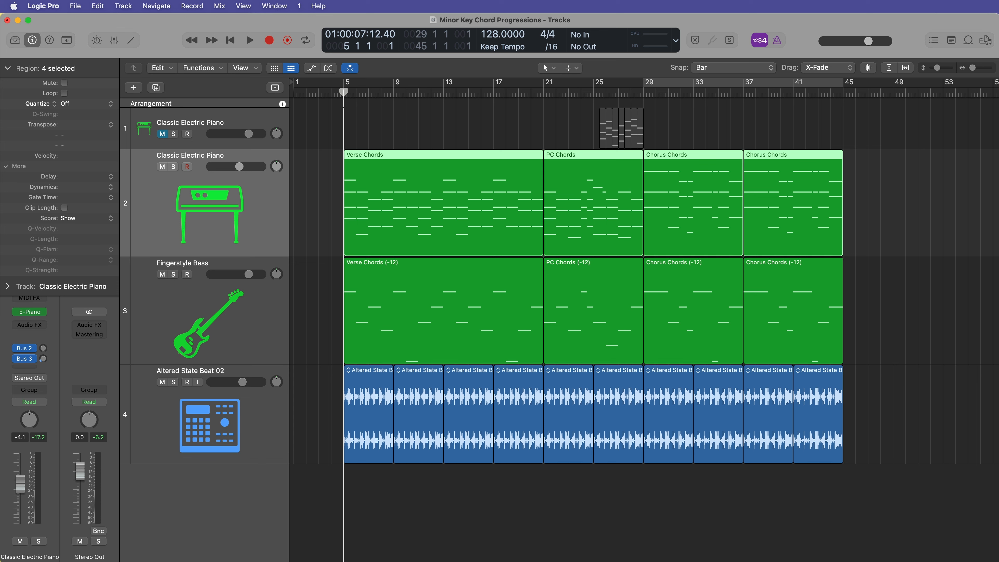
drag(903, 205, 458, 296)
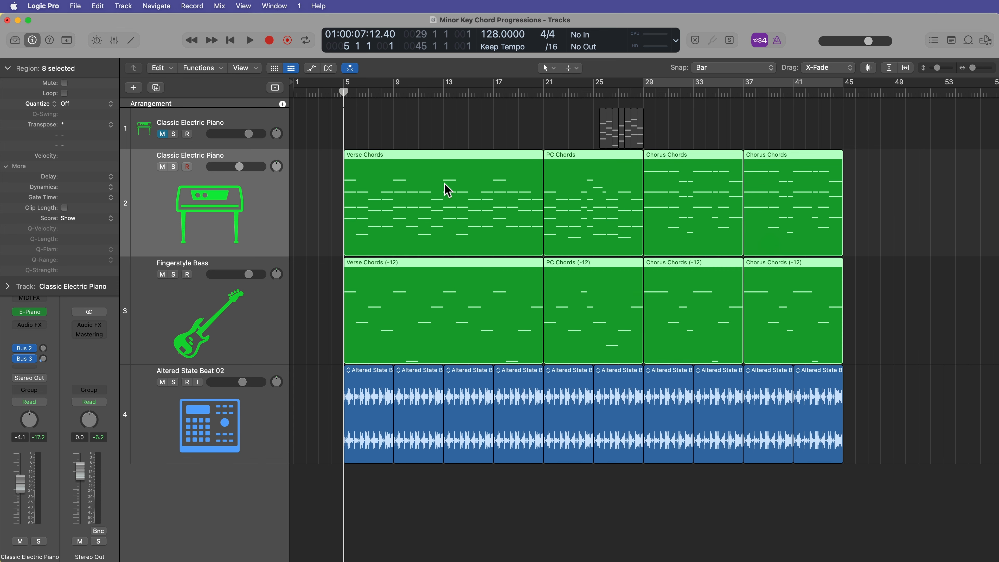
click(307, 204)
drag(306, 217, 905, 280)
click(907, 279)
Open the verse chord region to check its voicings, then close it.
double_click(424, 197)
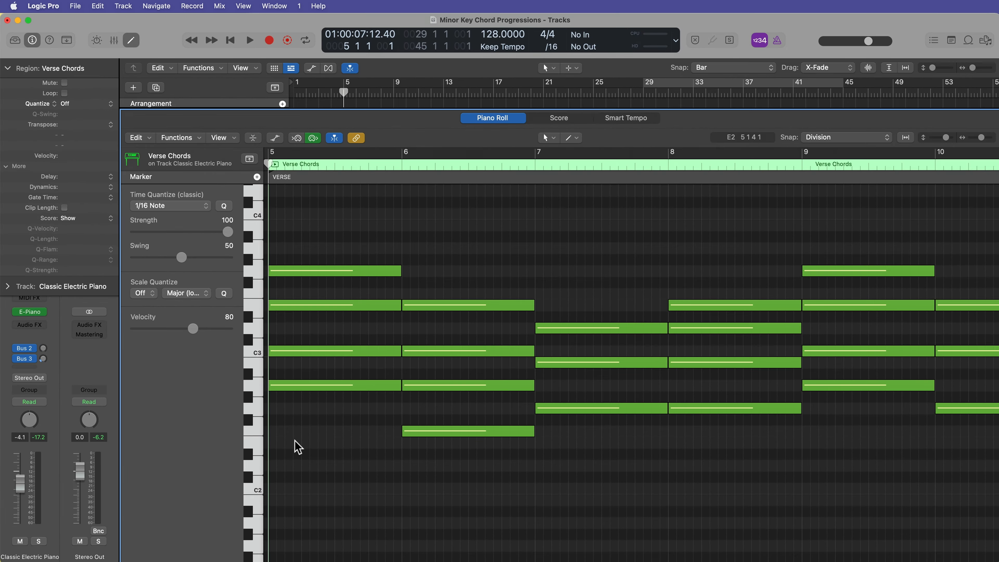
key(p)
Select all chord and bass regions and transpose them up 3 semitones.
click(894, 211)
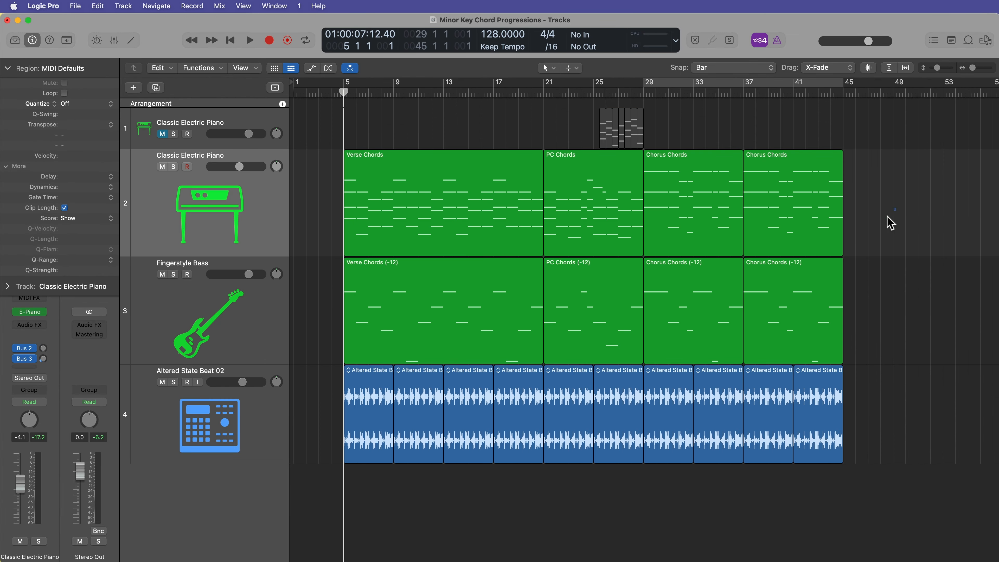
drag(888, 216, 459, 309)
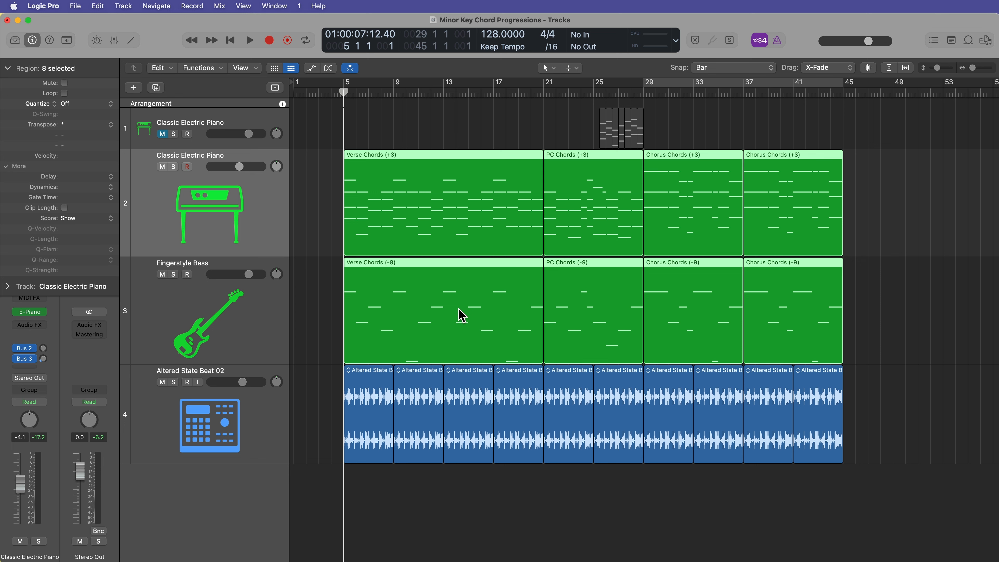
Play the arrangement from bar 5.
key(space)
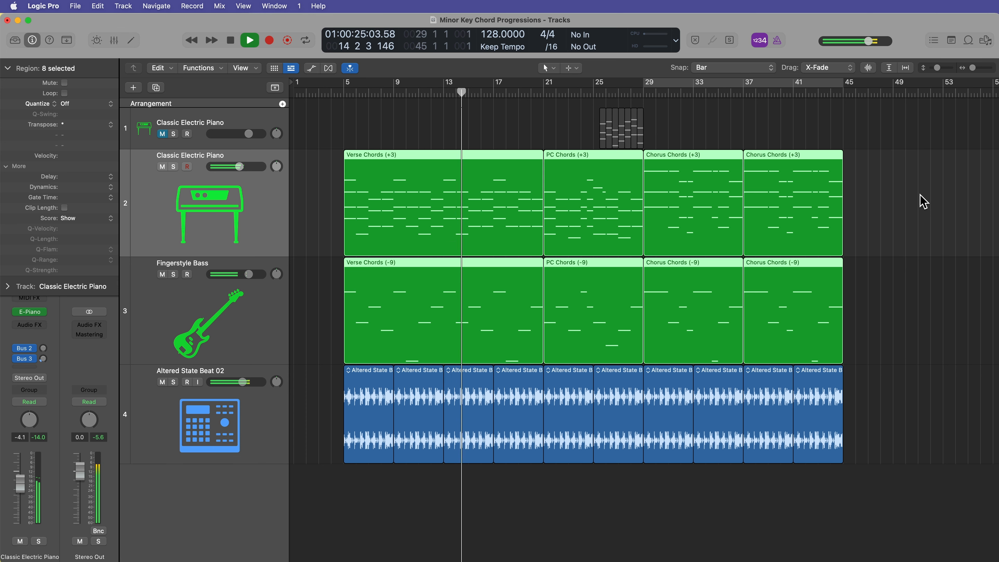
click(911, 209)
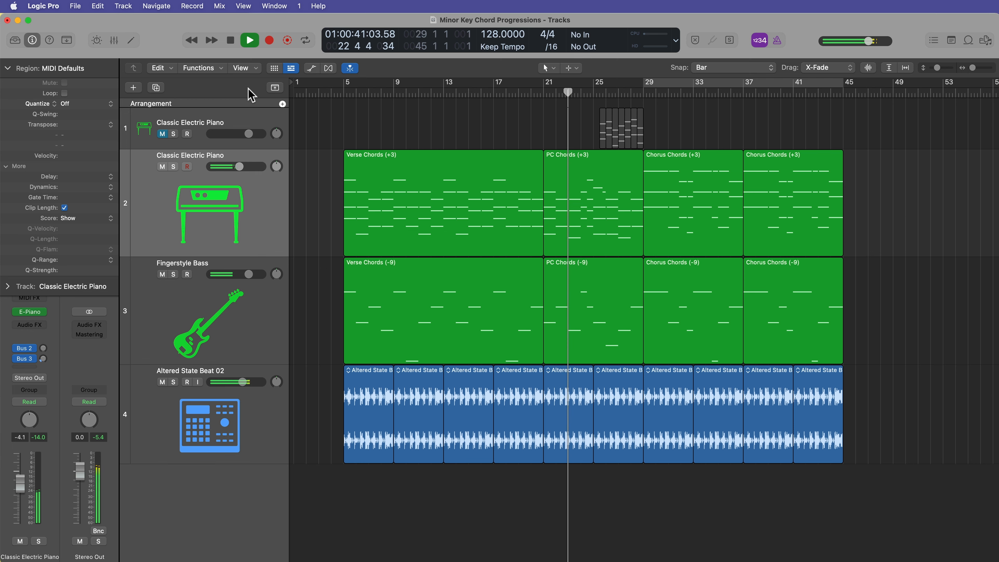
Show the global tracks and reduce the track heights.
click(275, 88)
click(275, 87)
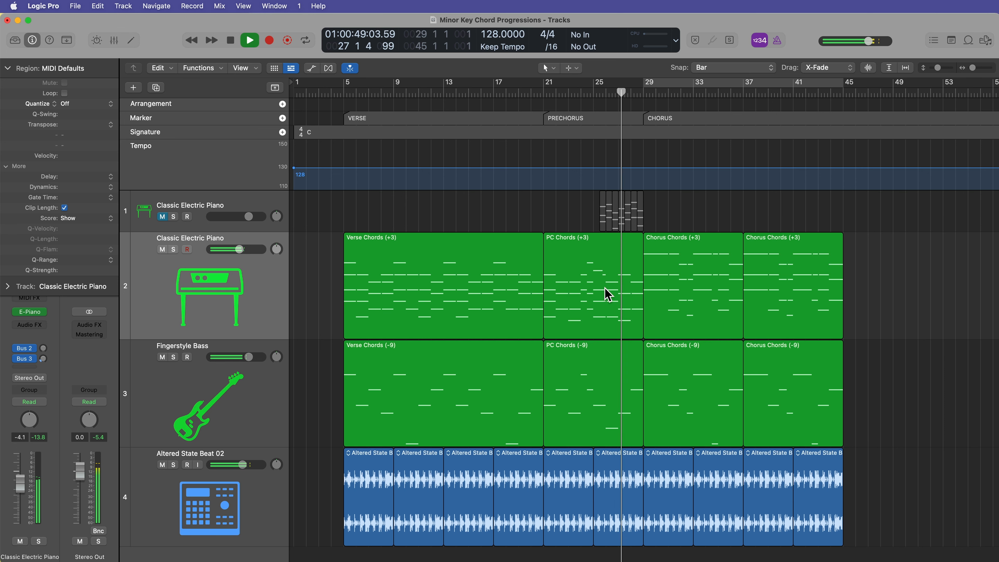
key(super+Up)
key(super+Up)
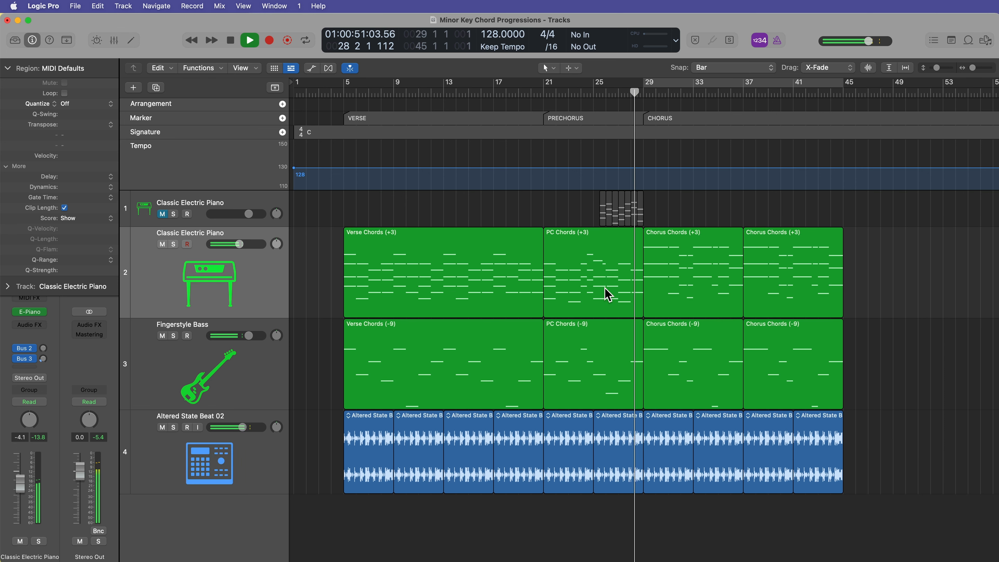